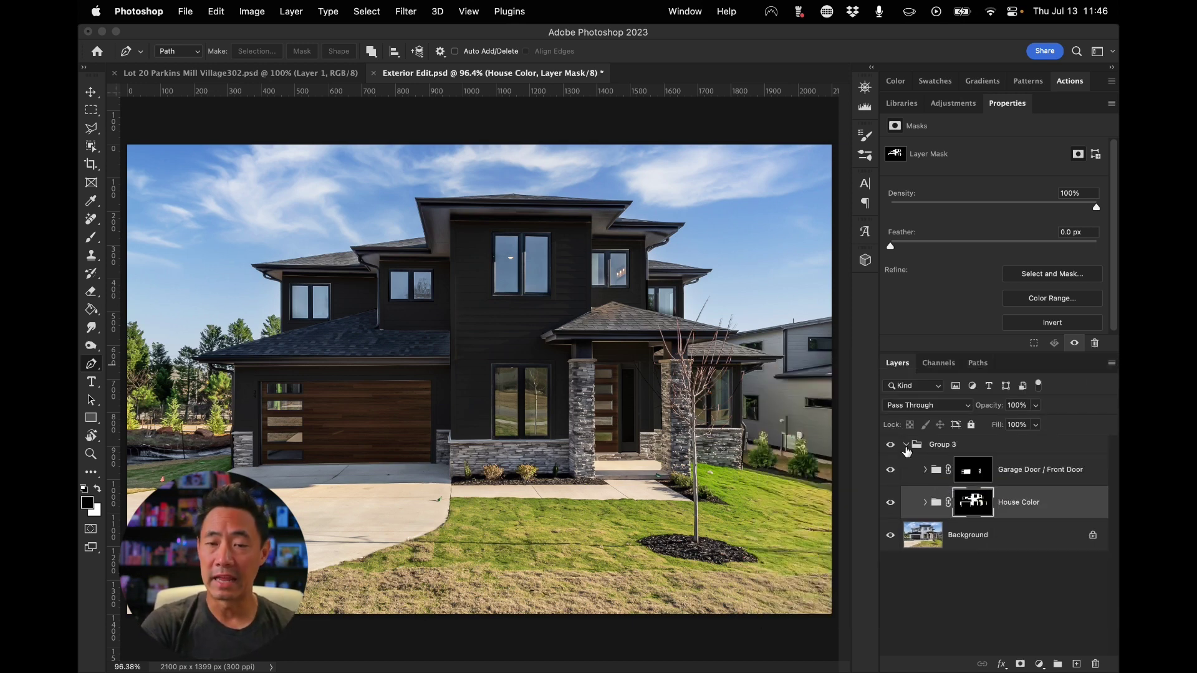
# Collapse Group 3, create a new layer group above it and name the new group Make House White.
pyautogui.click(907, 447)
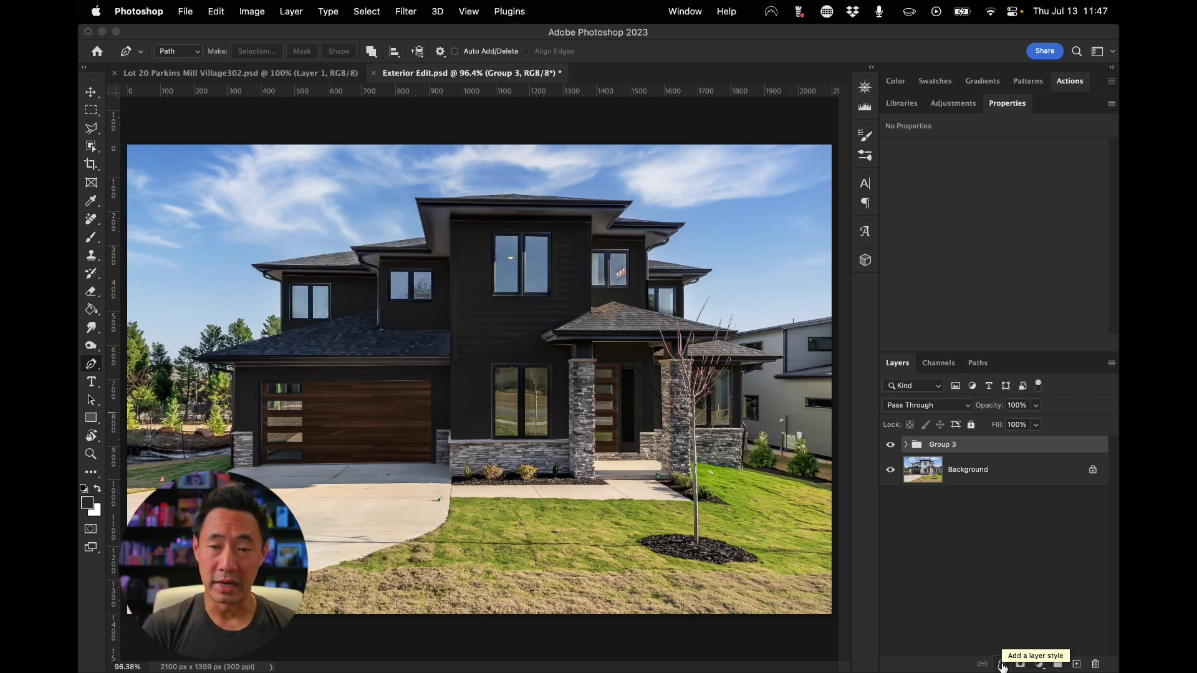
pyautogui.click(1057, 664)
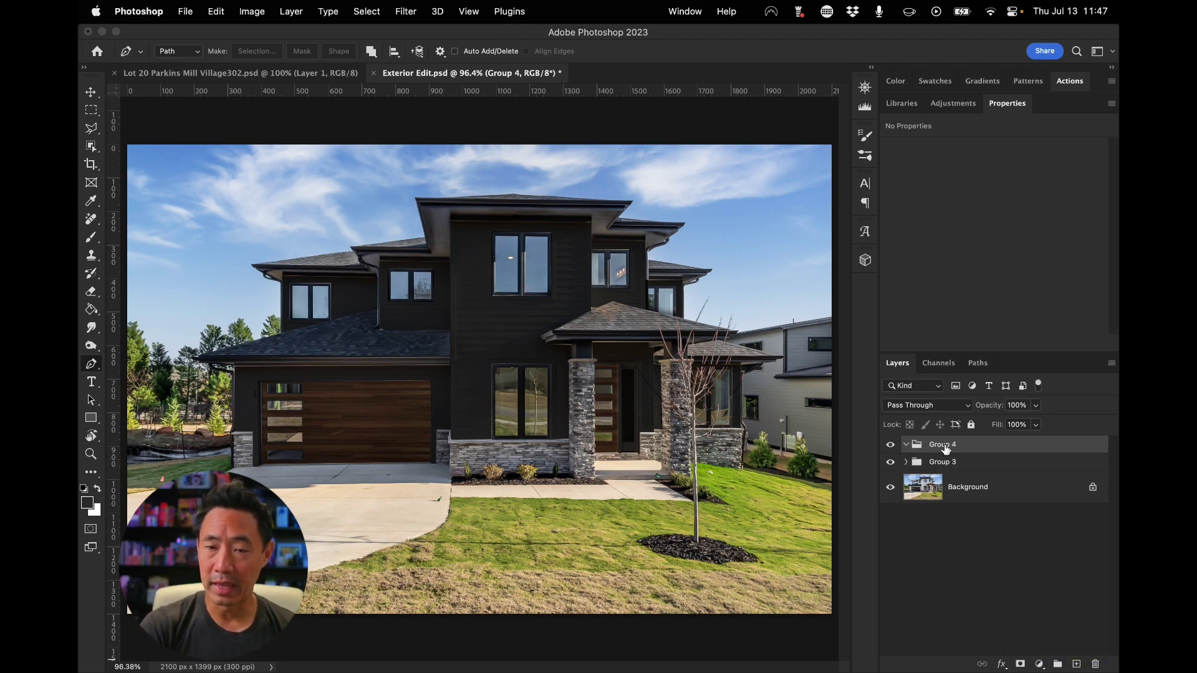
pyautogui.doubleClick(943, 444)
pyautogui.write('Make')
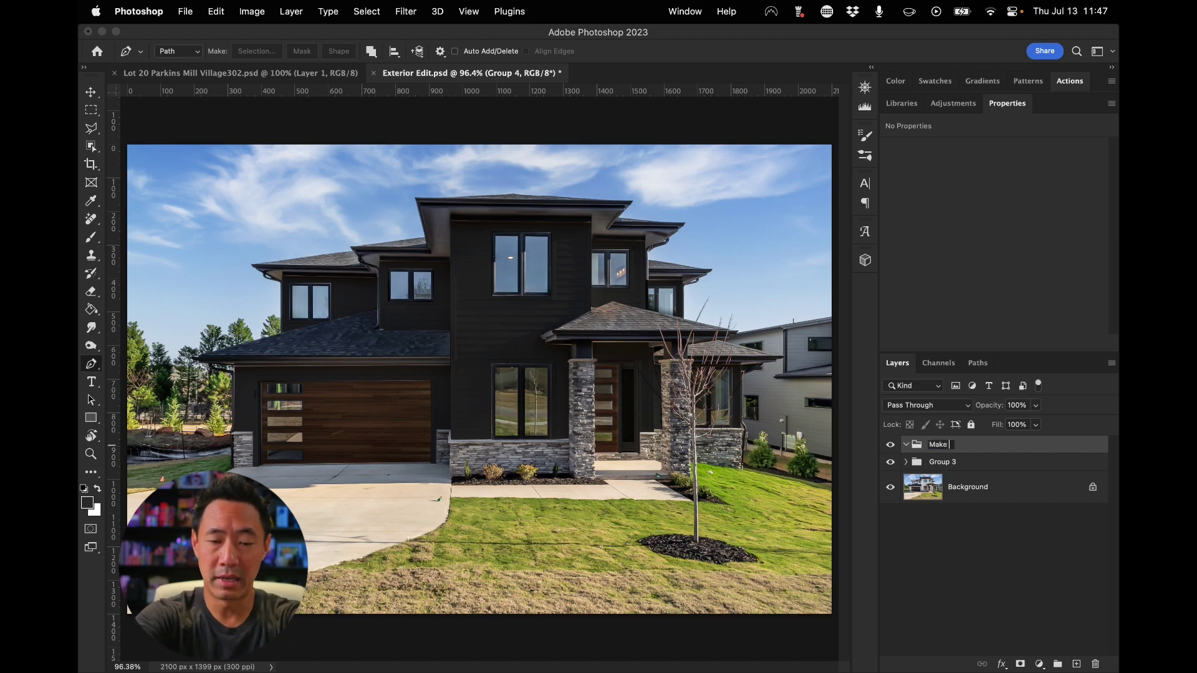
pyautogui.write(' House White')
pyautogui.press('Return')
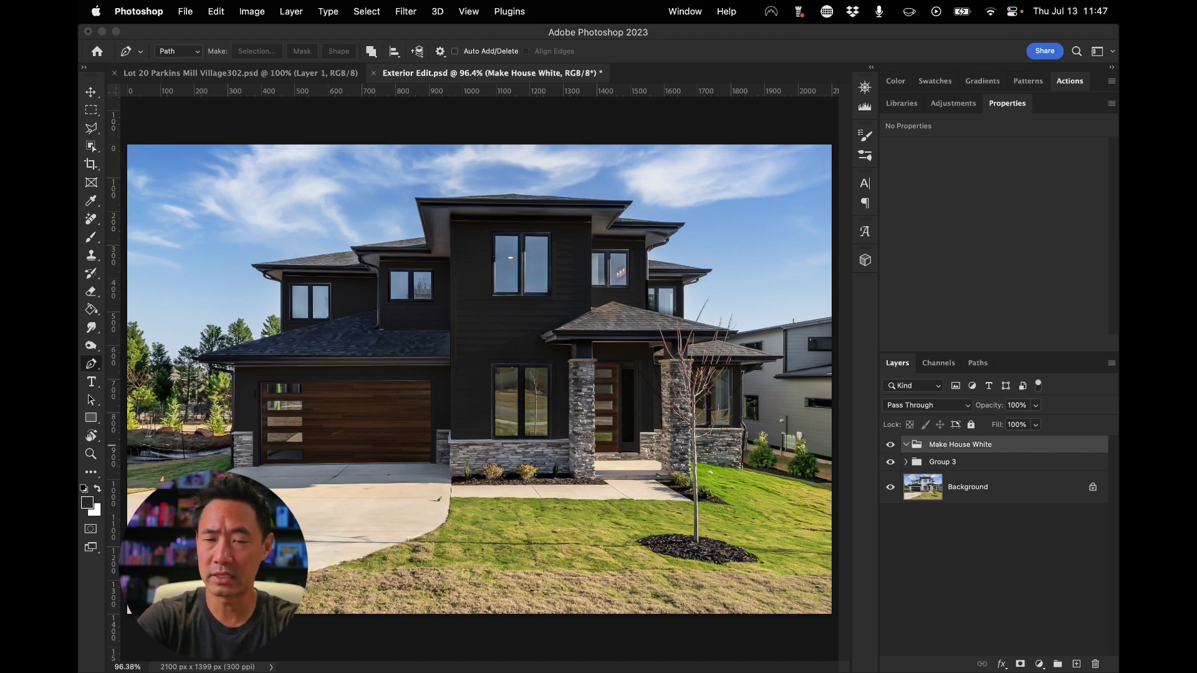
# Load the House Color group's mask as a selection and apply it as a layer mask on the Make House White group.
pyautogui.click(906, 462)
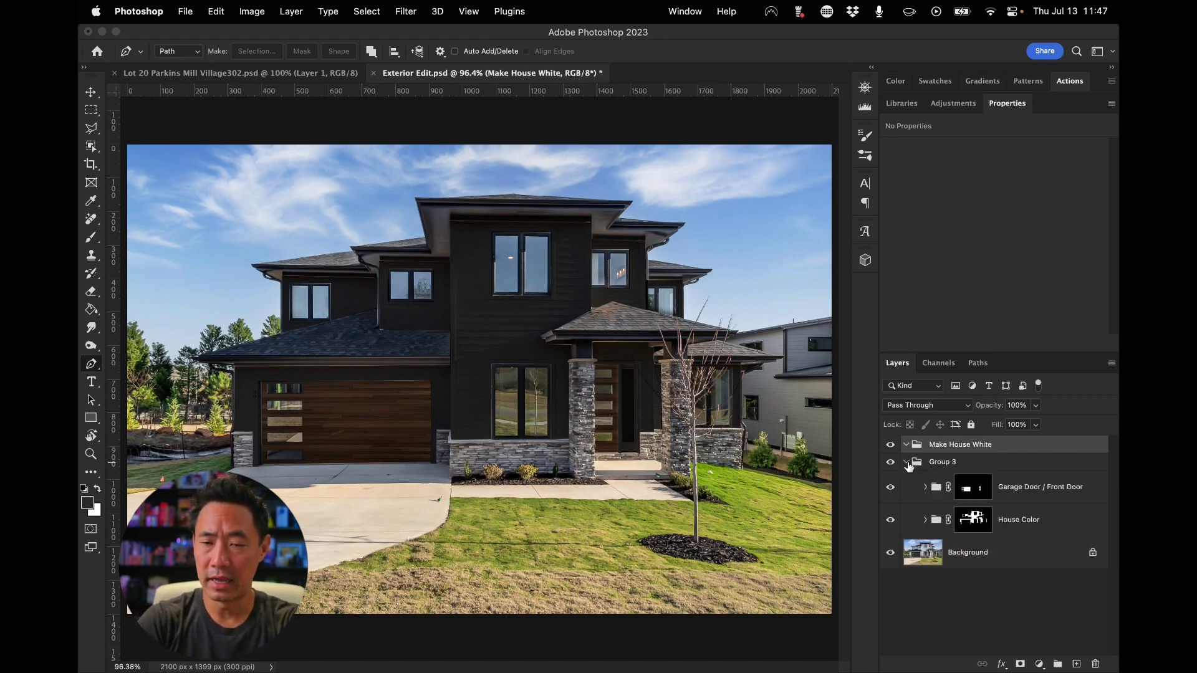
pyautogui.keyDown('super'); pyautogui.click(973, 519); pyautogui.keyUp('super')
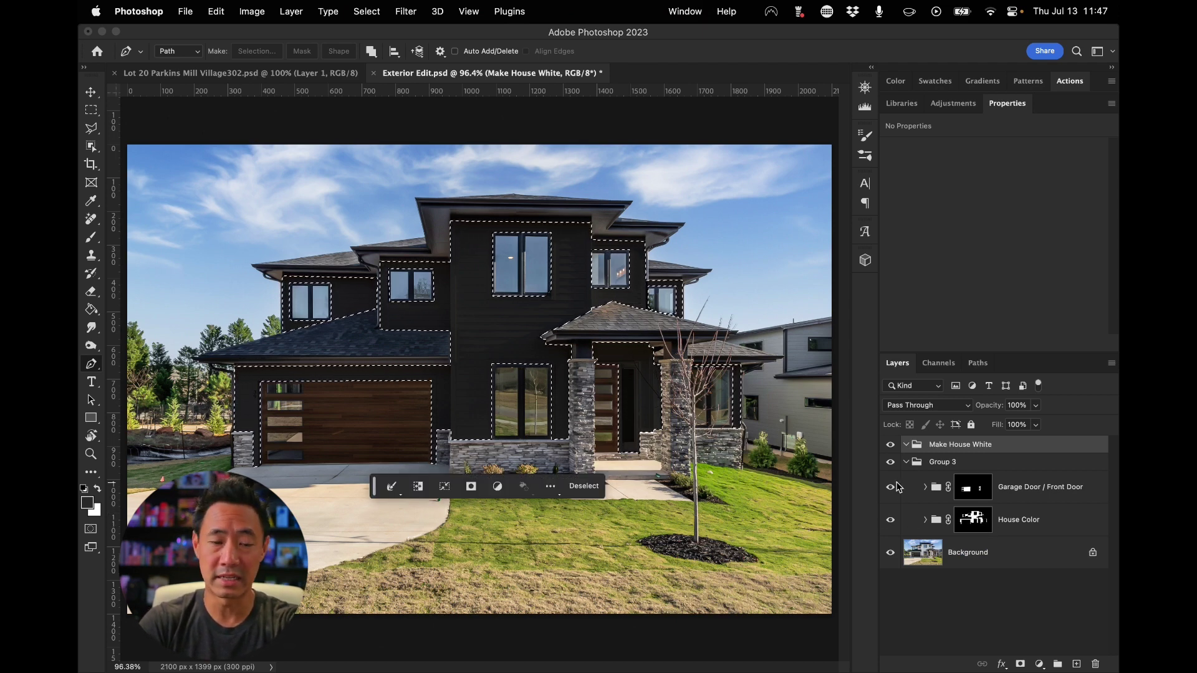
pyautogui.press('super+d')
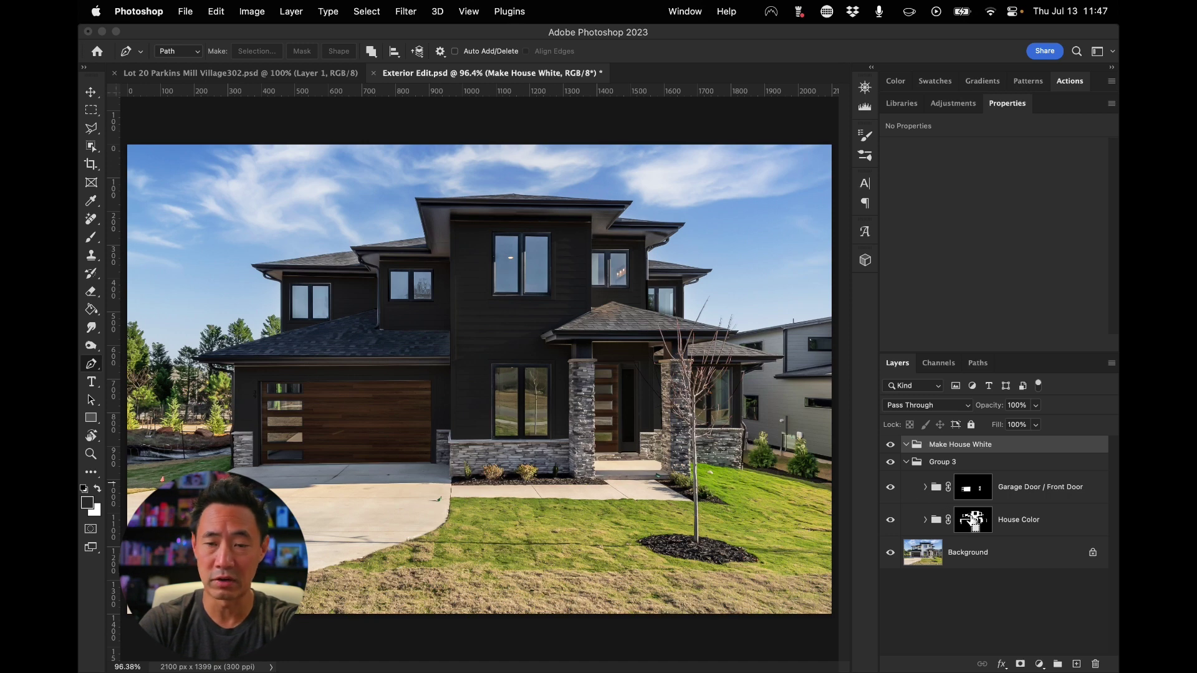
pyautogui.keyDown('super'); pyautogui.click(975, 526); pyautogui.keyUp('super')
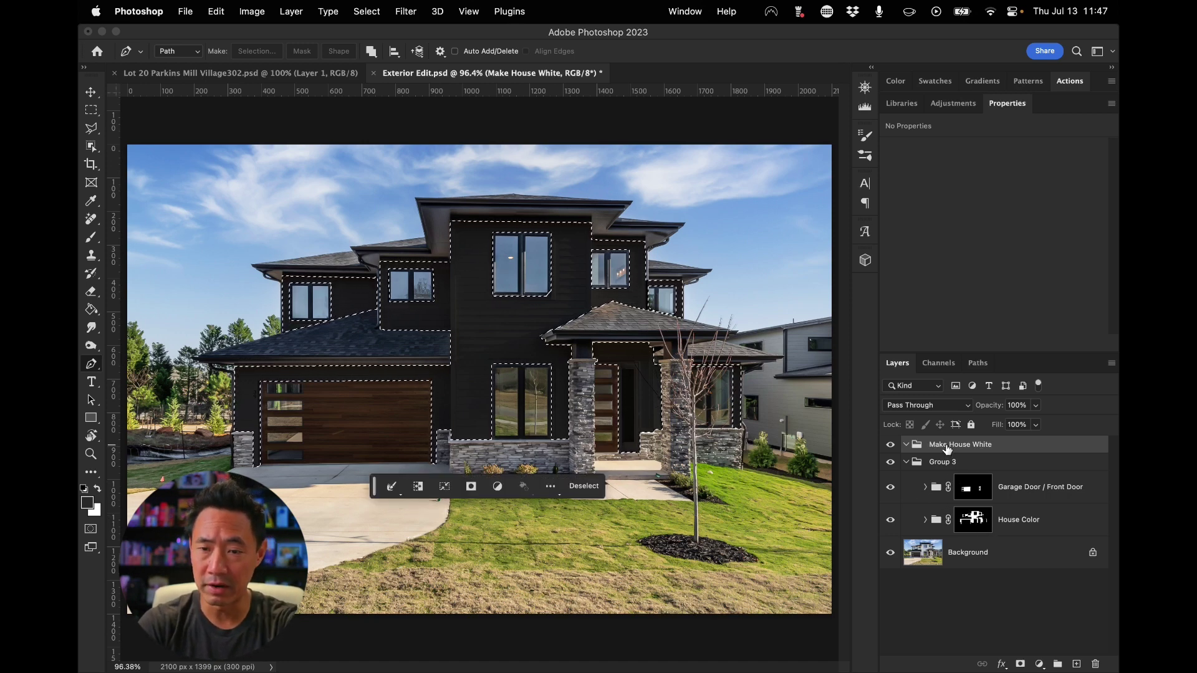
pyautogui.click(1021, 664)
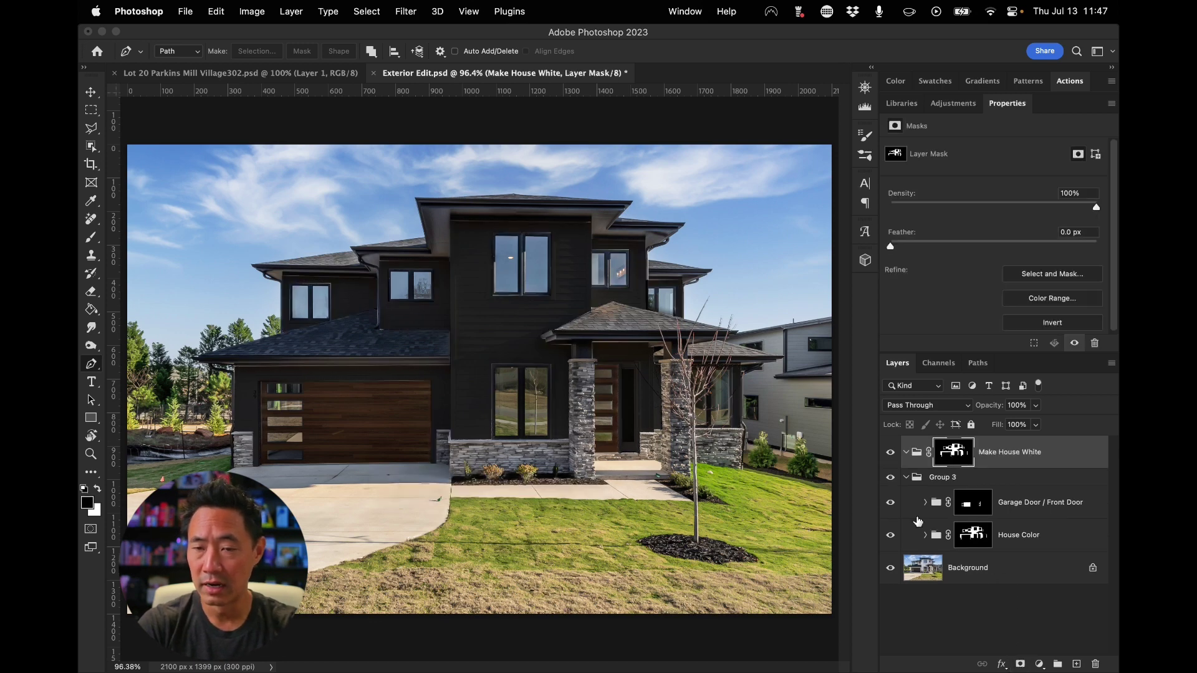
# Add an Exposure adjustment inside the Make House White group with Exposure +5.72, Offset +0.0825 and Gamma Correction 0.90.
pyautogui.click(903, 480)
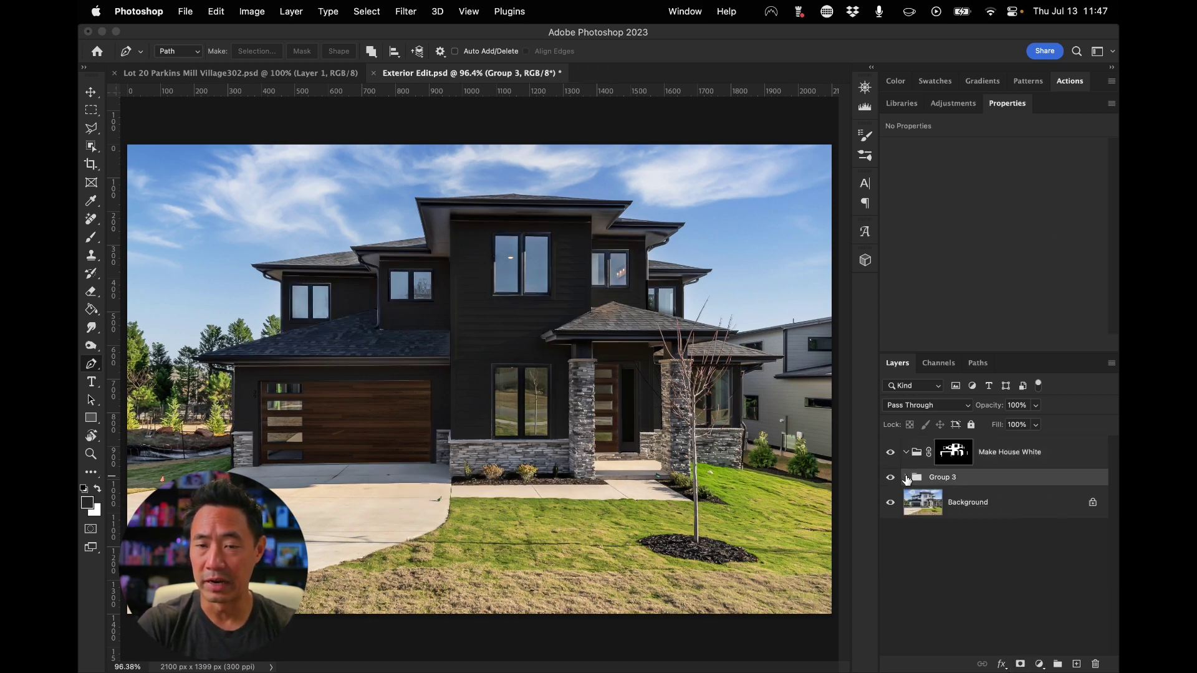
pyautogui.click(907, 478)
pyautogui.click(1009, 455)
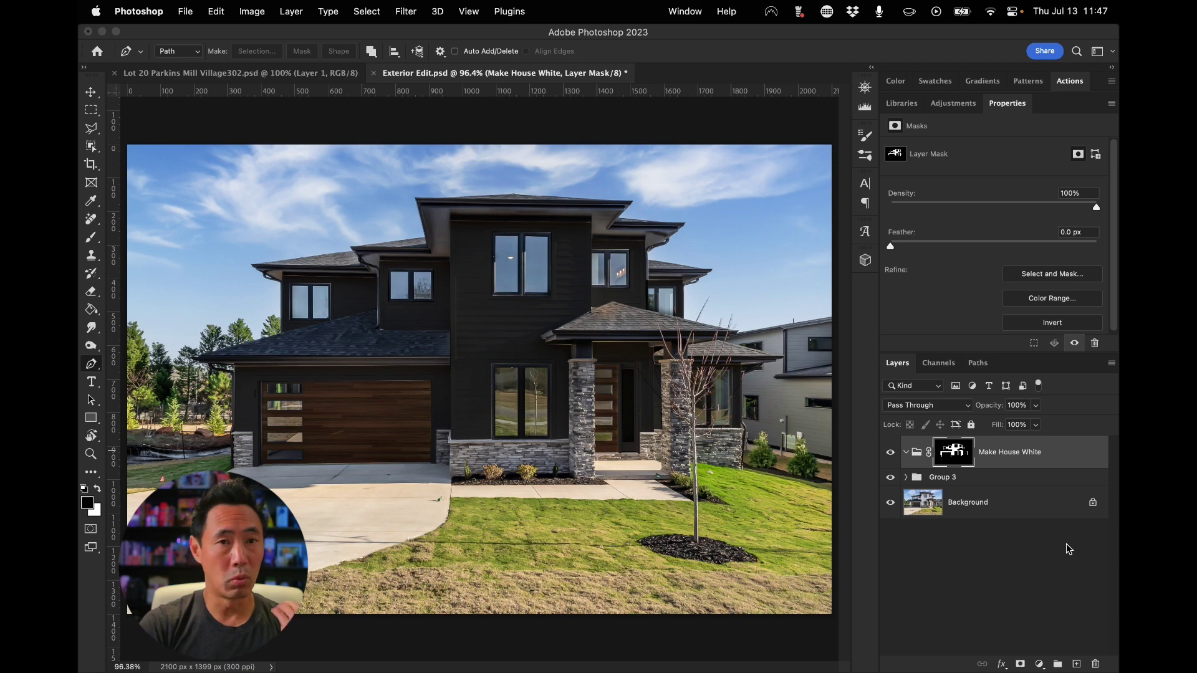
pyautogui.click(1039, 665)
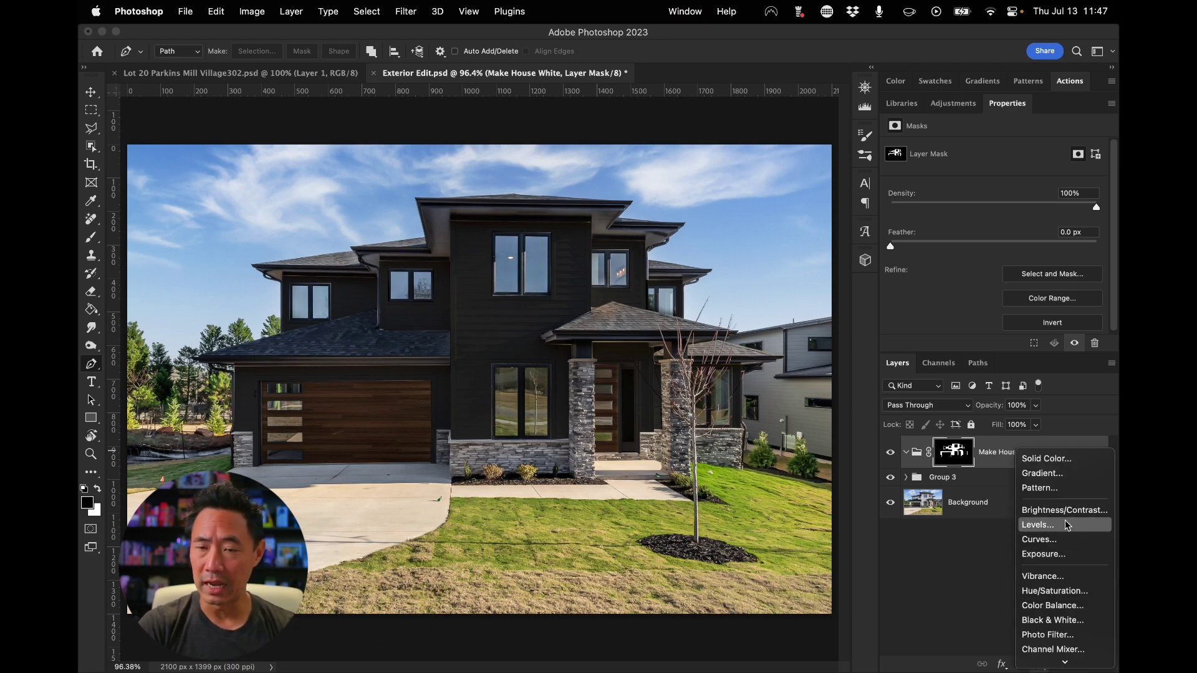
pyautogui.click(1063, 554)
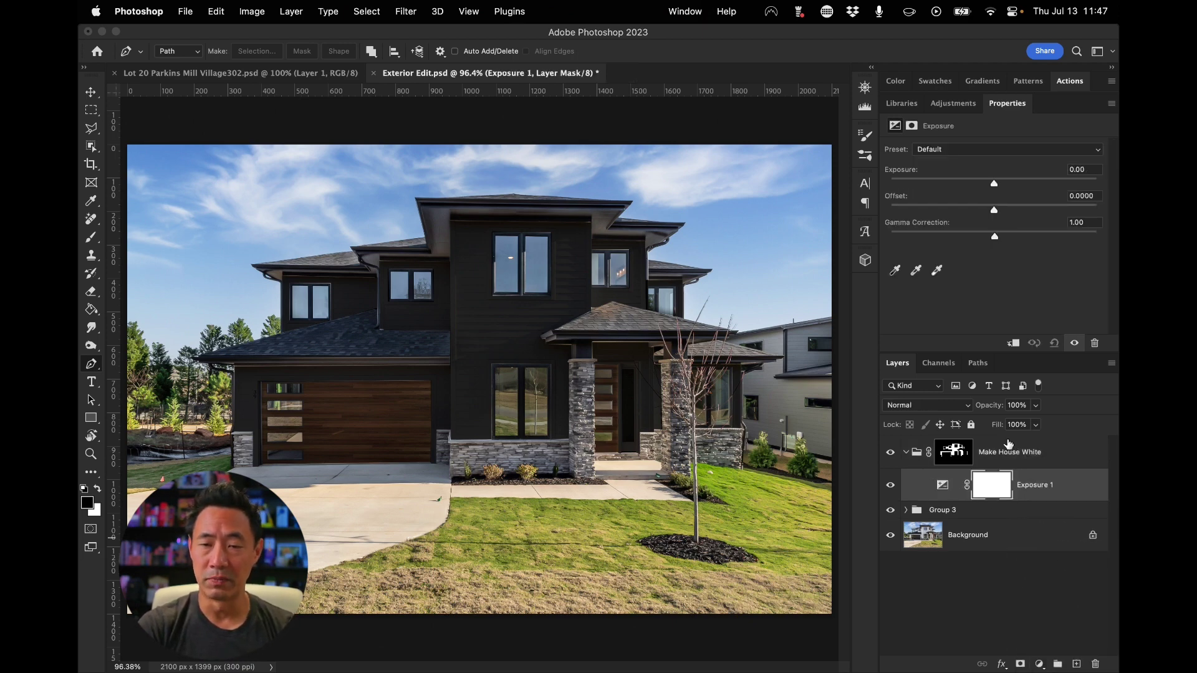
pyautogui.moveTo(992, 181); pyautogui.dragTo(1060, 188)
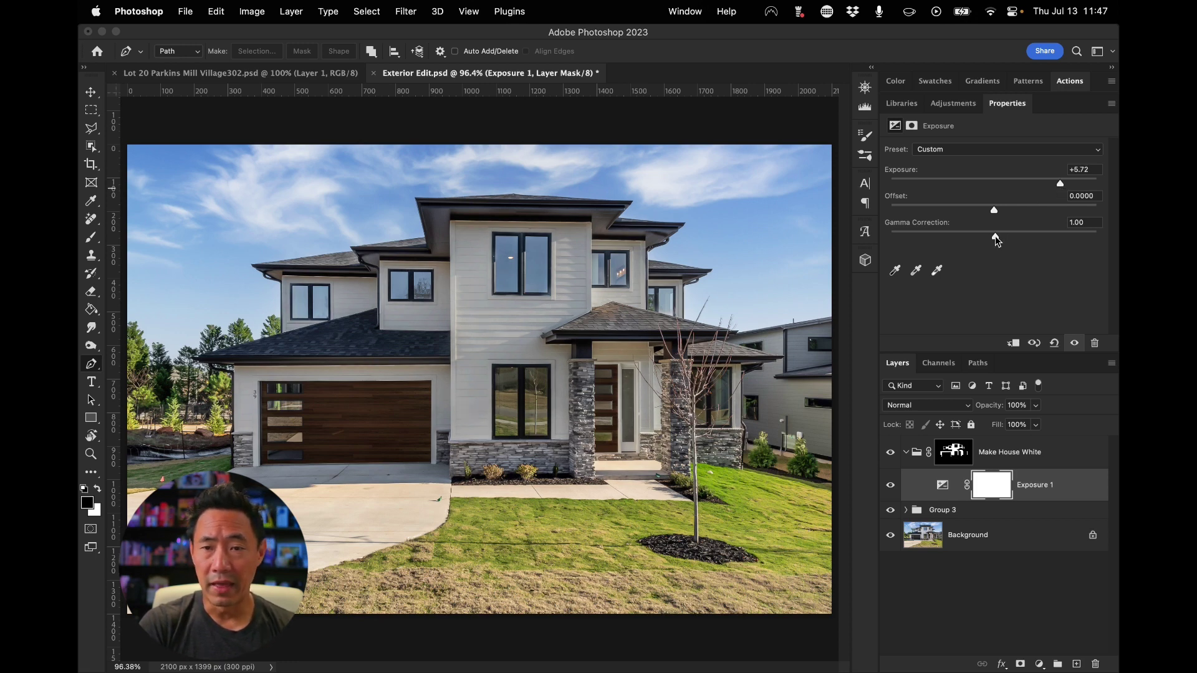
pyautogui.moveTo(995, 235); pyautogui.dragTo(1012, 214)
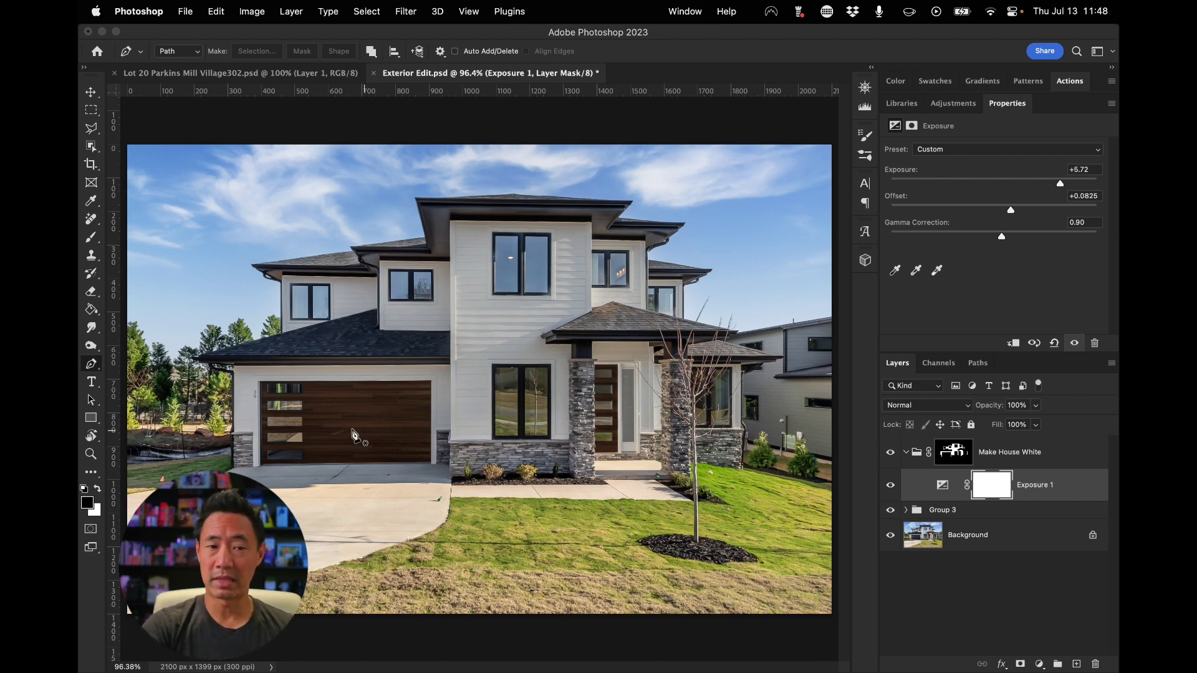
# Create a top-level group named Make Garage White and mask it with the selection from the Garage Door / Front Door group's mask.
pyautogui.click(908, 454)
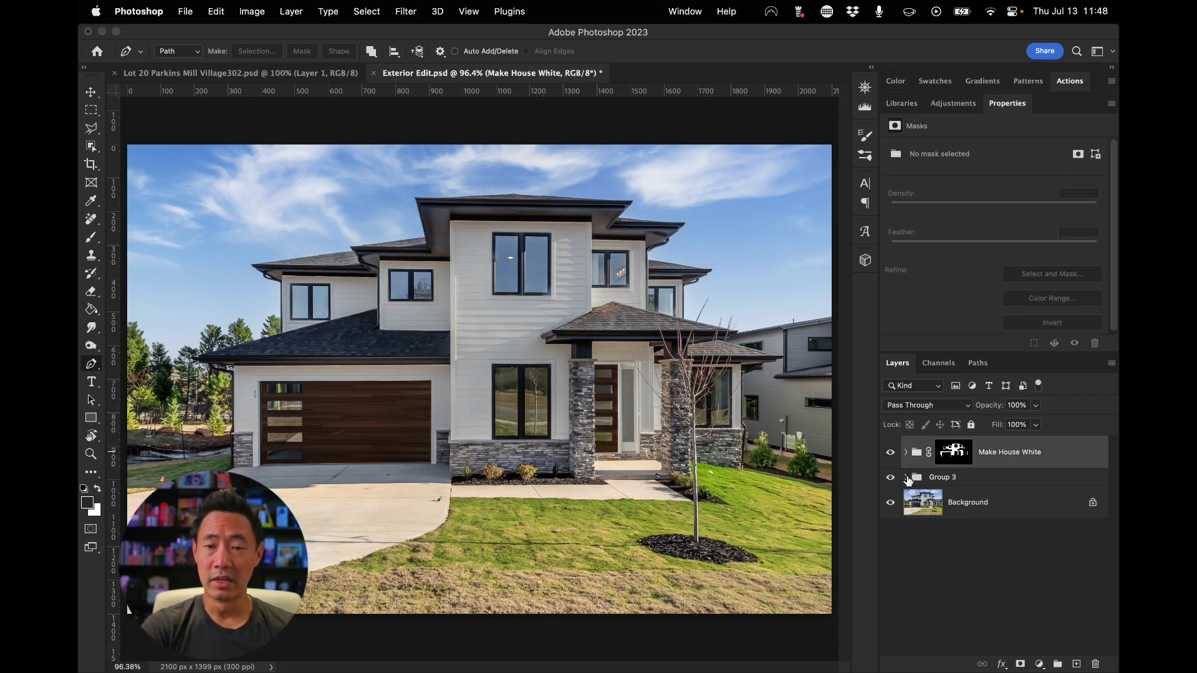
pyautogui.click(906, 478)
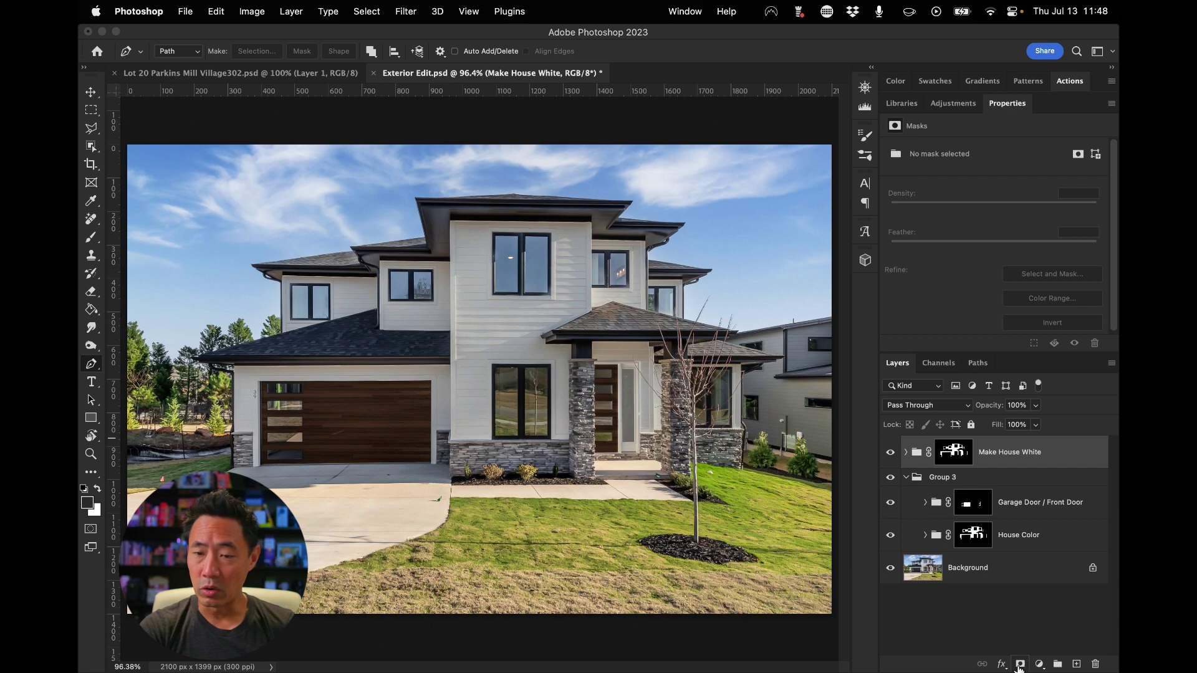
pyautogui.click(1058, 665)
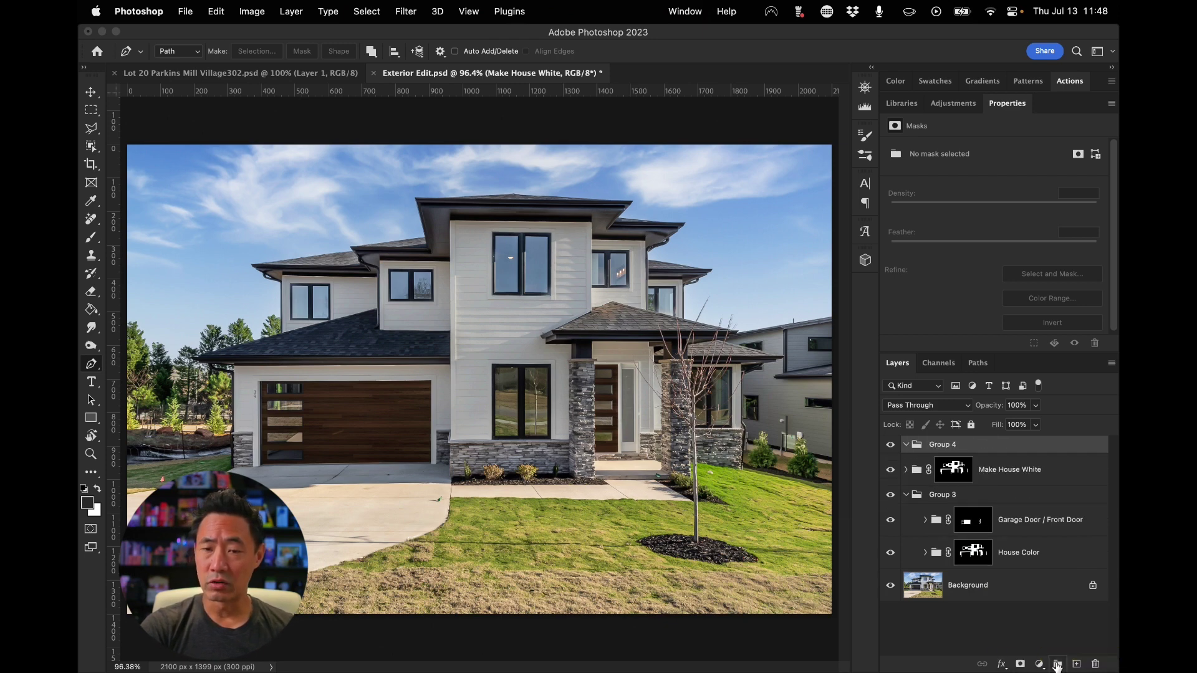
pyautogui.doubleClick(943, 444)
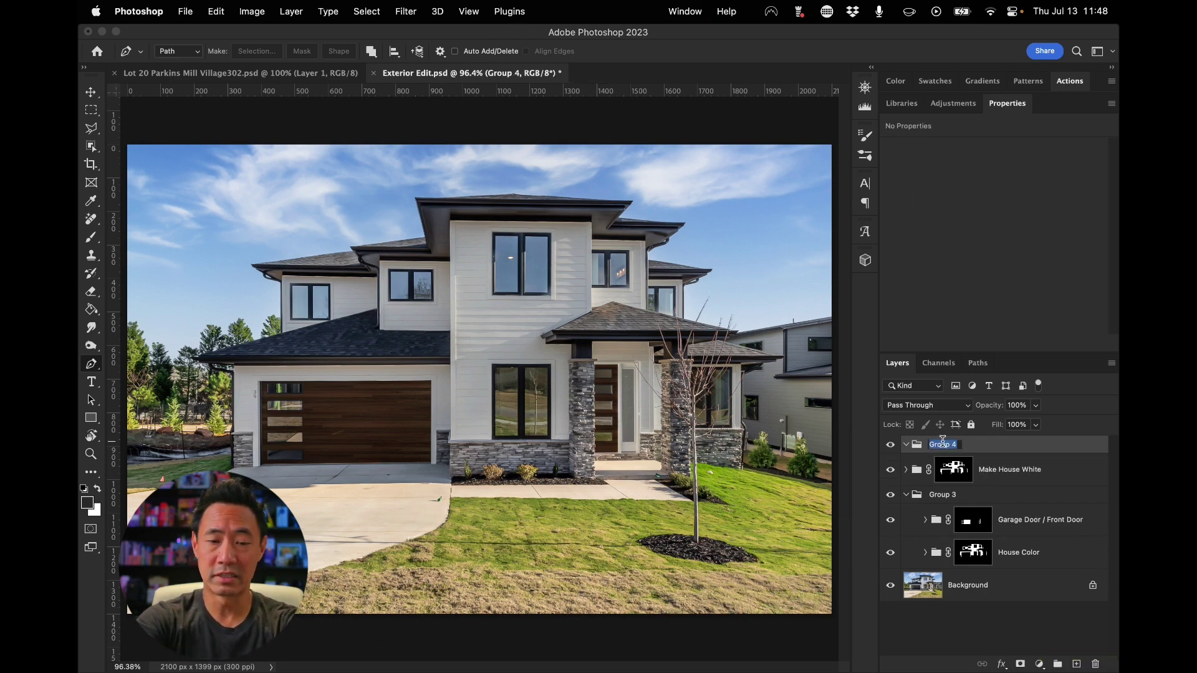
pyautogui.write('Make Garage White')
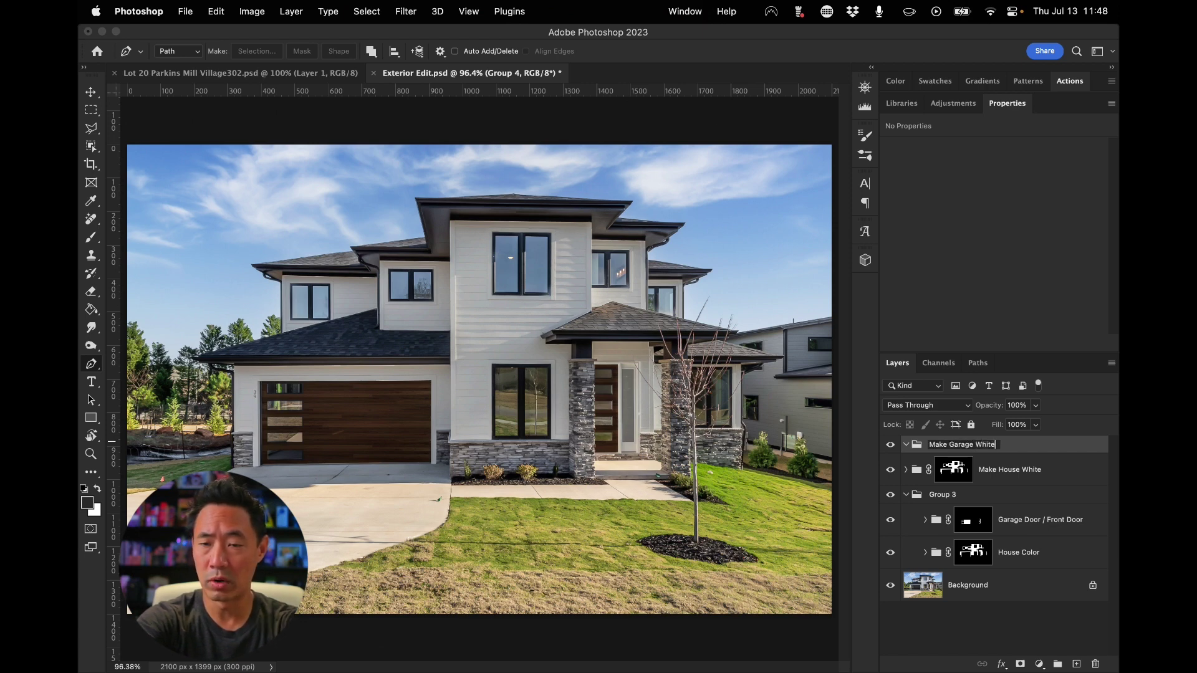
pyautogui.press('Return')
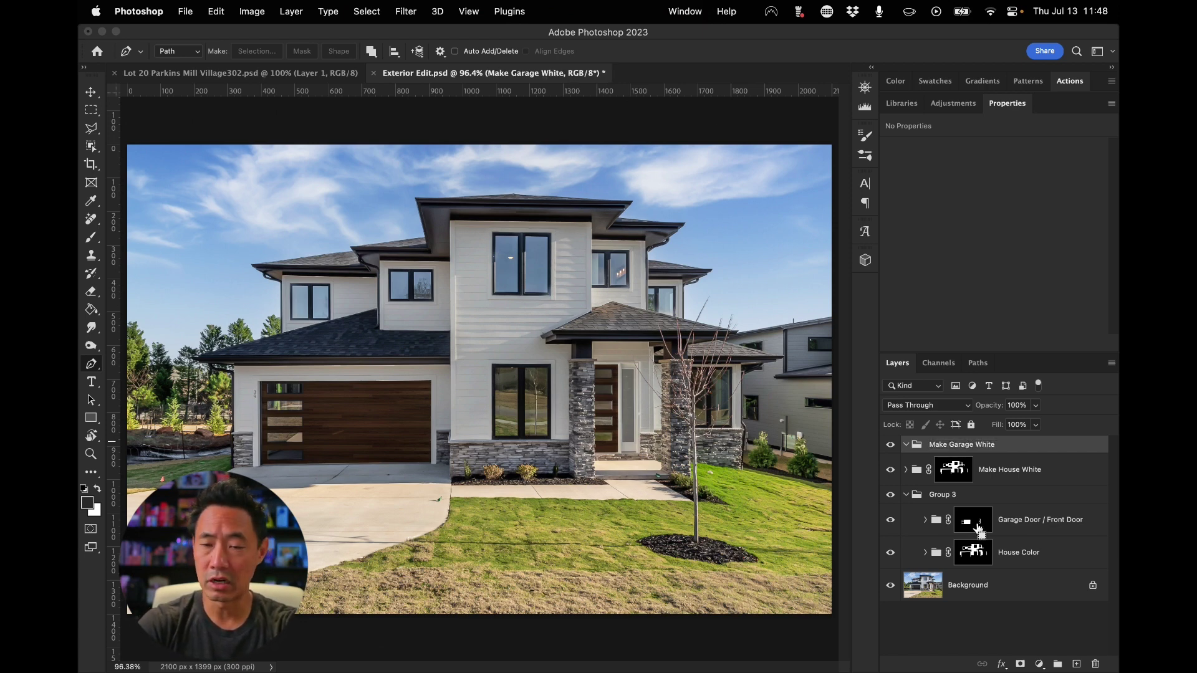
pyautogui.keyDown('super'); pyautogui.click(977, 525); pyautogui.keyUp('super')
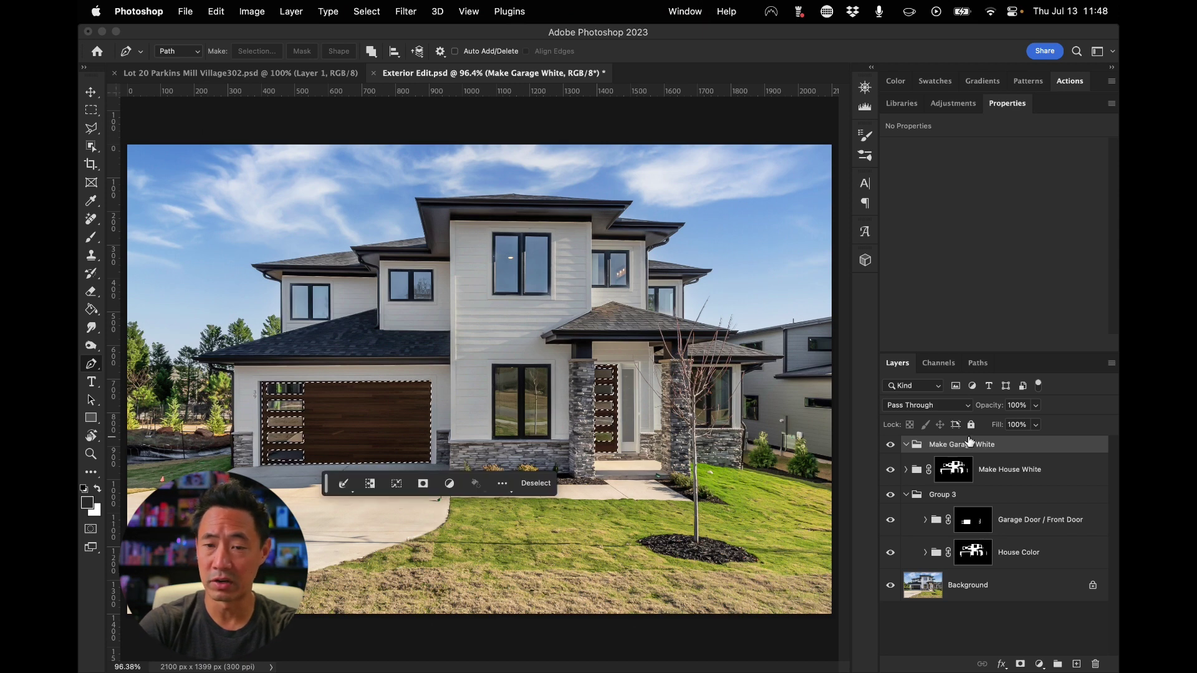
pyautogui.click(1019, 664)
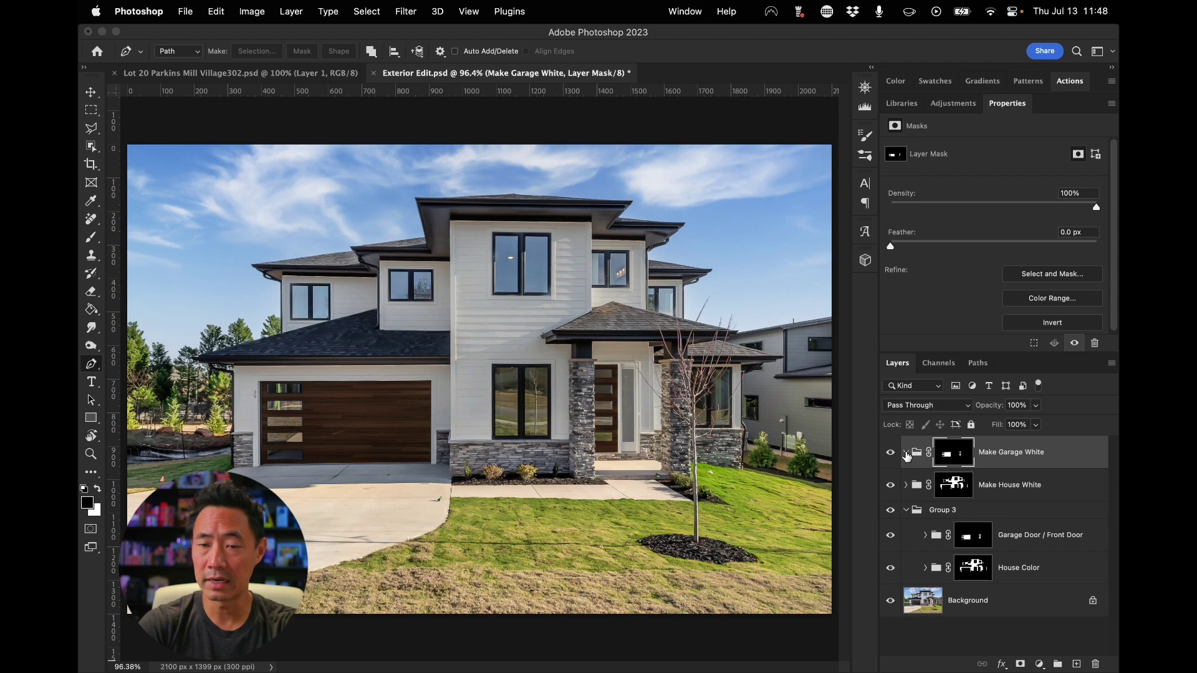
# Add an Exposure adjustment inside the Make Garage White group with Exposure +3.39, Offset +0.1869 and Gamma Correction 1.37.
pyautogui.click(1040, 665)
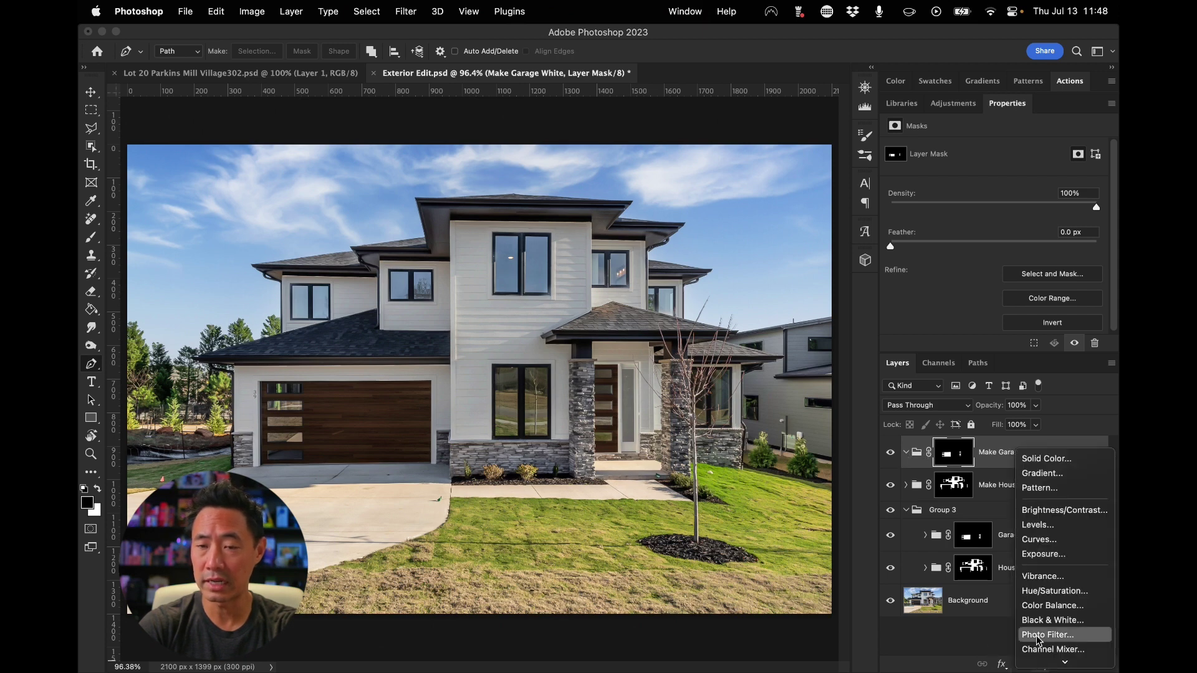
pyautogui.click(1038, 552)
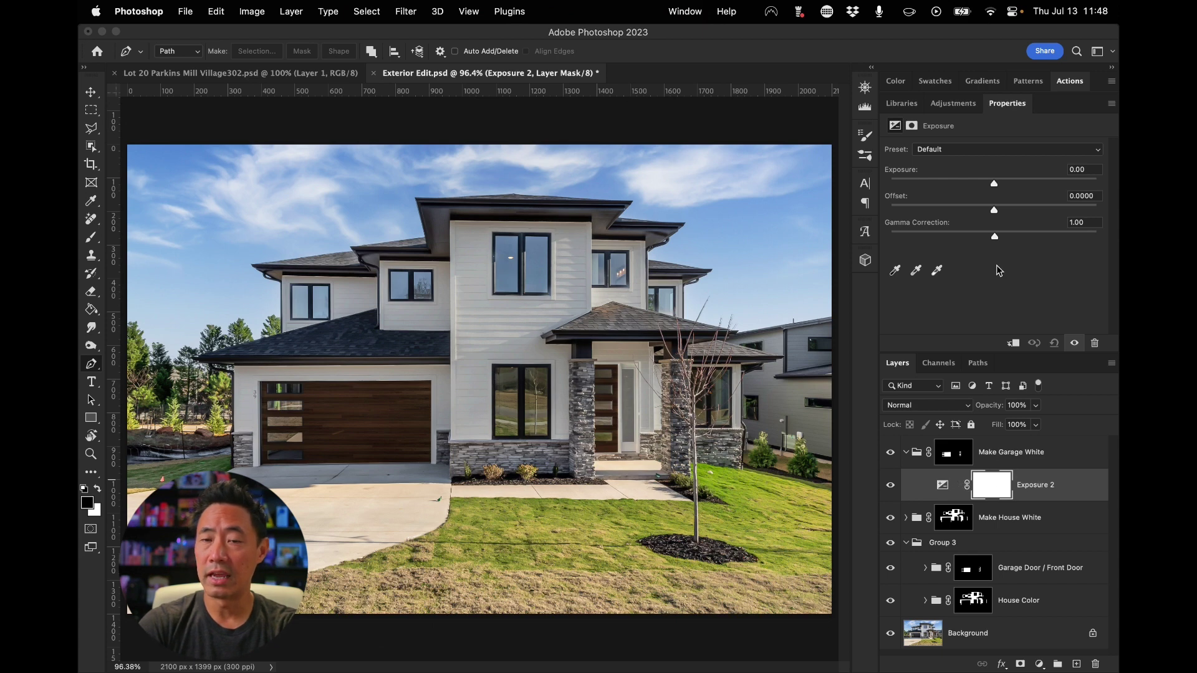
pyautogui.moveTo(996, 185); pyautogui.dragTo(1023, 188)
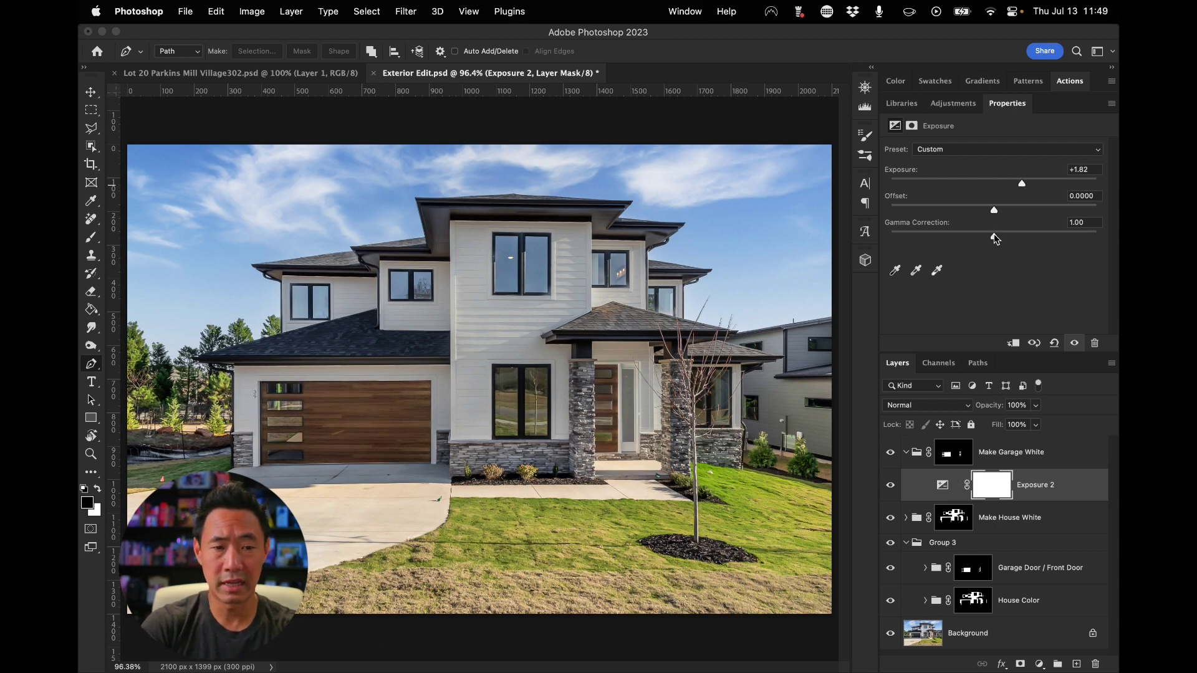
pyautogui.moveTo(995, 237); pyautogui.dragTo(970, 236)
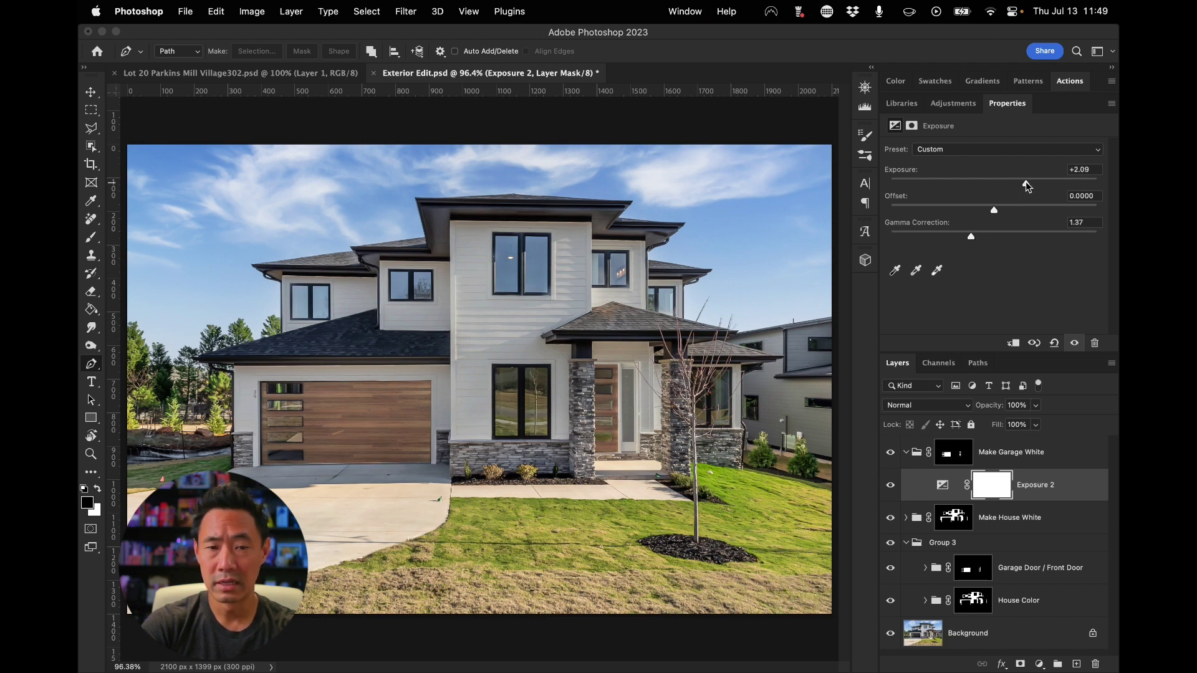
pyautogui.moveTo(1027, 181)
pyautogui.mouseDown()
pyautogui.moveTo(1062, 178)
pyautogui.moveTo(1048, 181)
pyautogui.mouseUp()
pyautogui.moveTo(995, 210); pyautogui.dragTo(1025, 207)
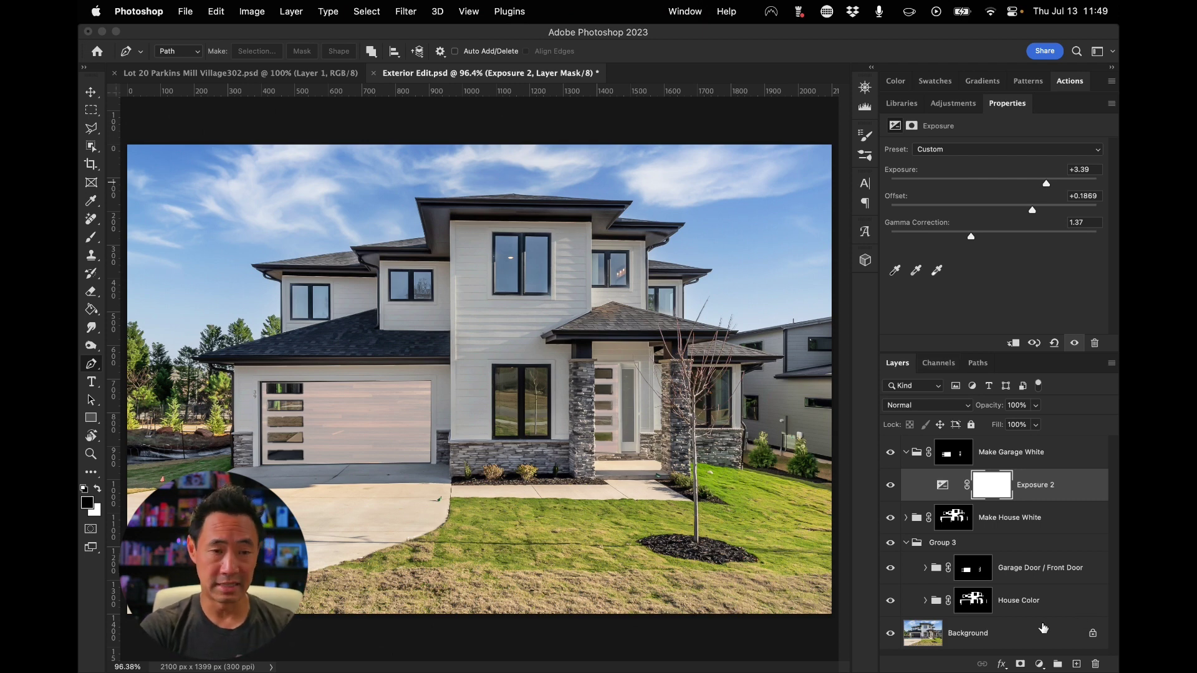
# Add a Hue/Saturation adjustment above Exposure 2 in the Make Garage White group with Saturation -85 and Hue +25.
pyautogui.click(1040, 664)
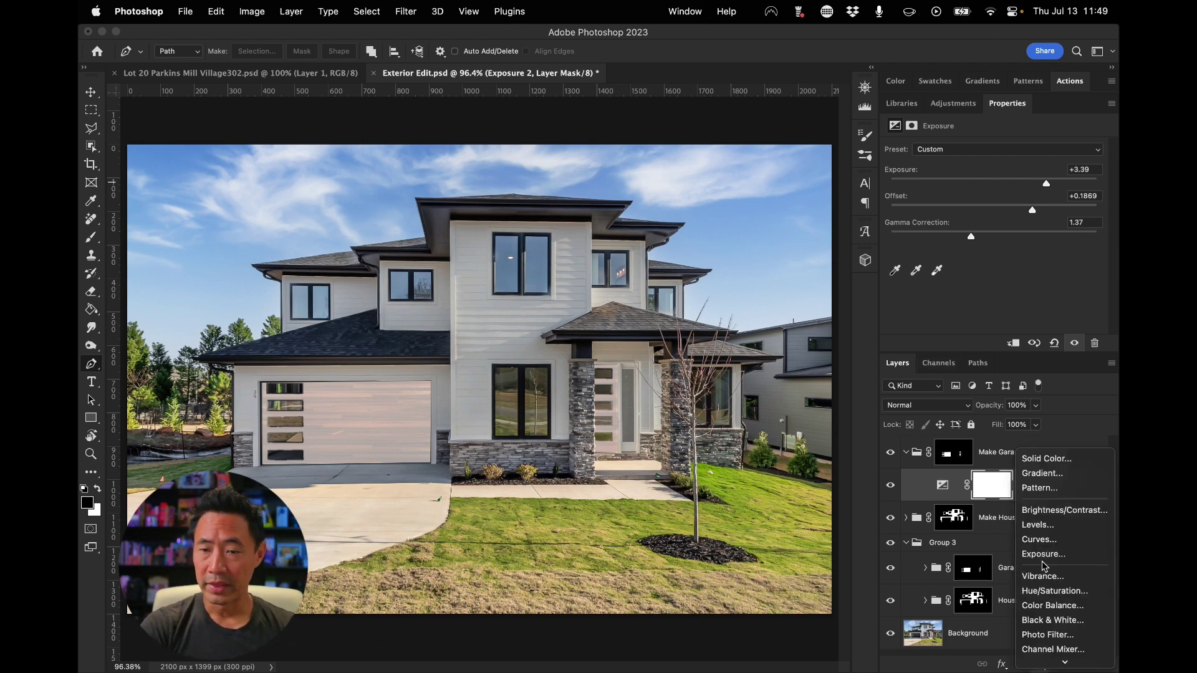
pyautogui.scroll(-4, 1054, 561)
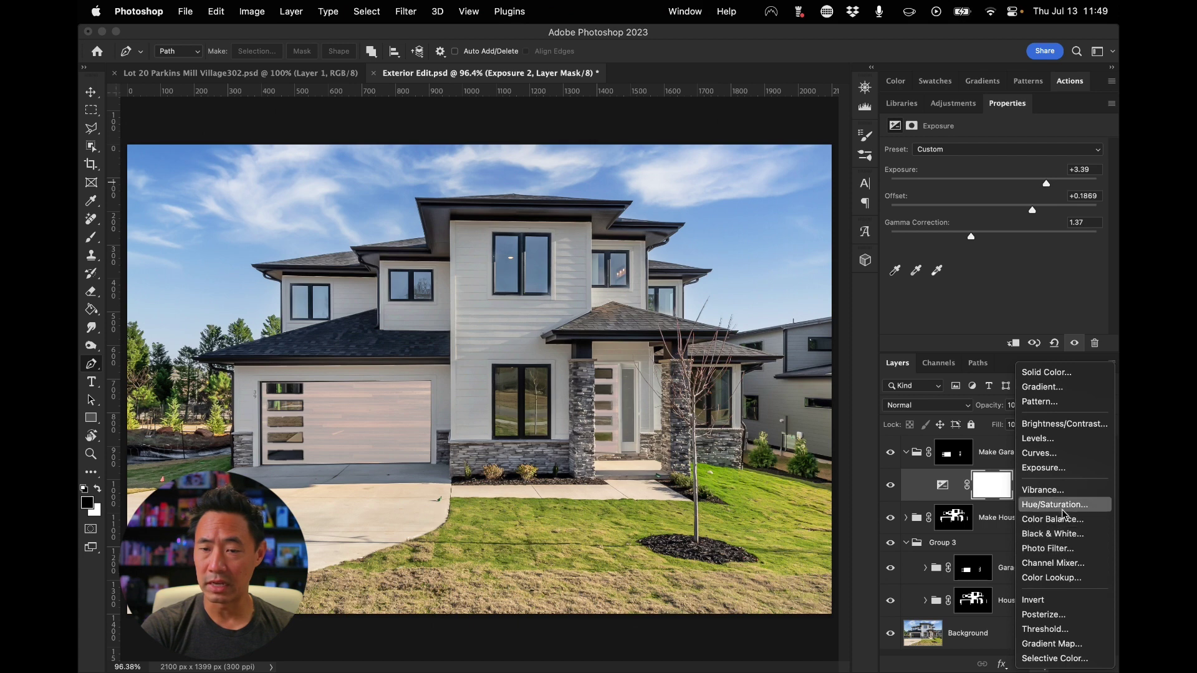
pyautogui.click(1063, 505)
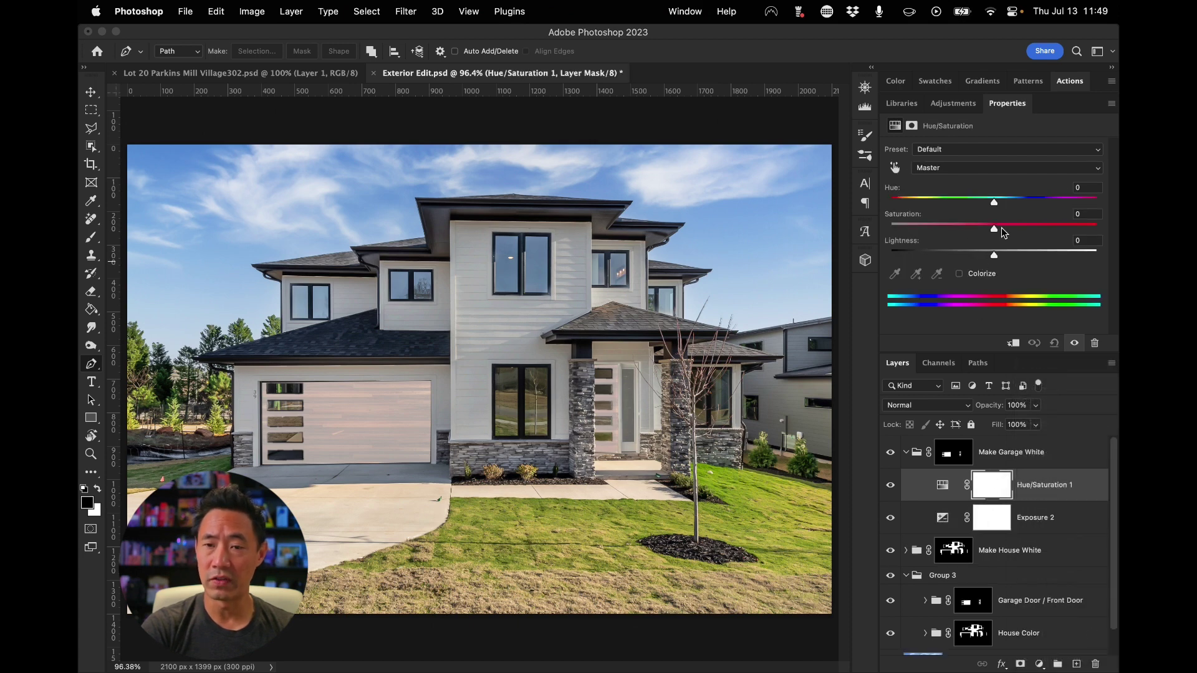
pyautogui.moveTo(994, 229); pyautogui.dragTo(906, 234)
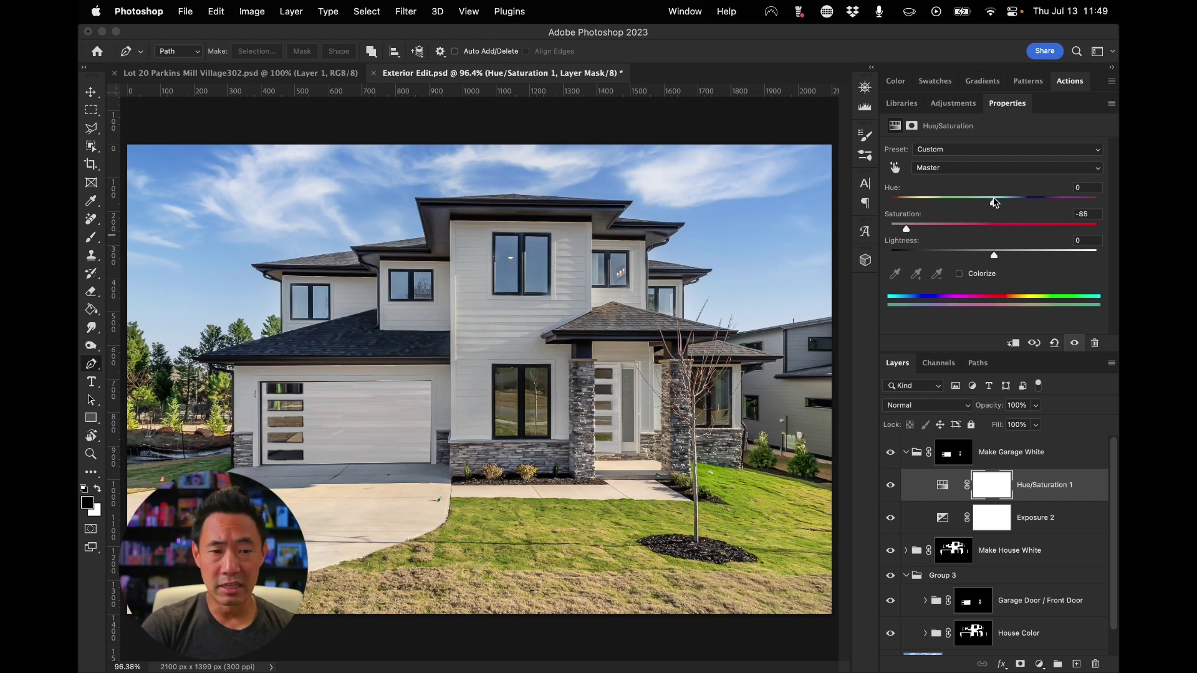
pyautogui.moveTo(995, 202); pyautogui.dragTo(1019, 208)
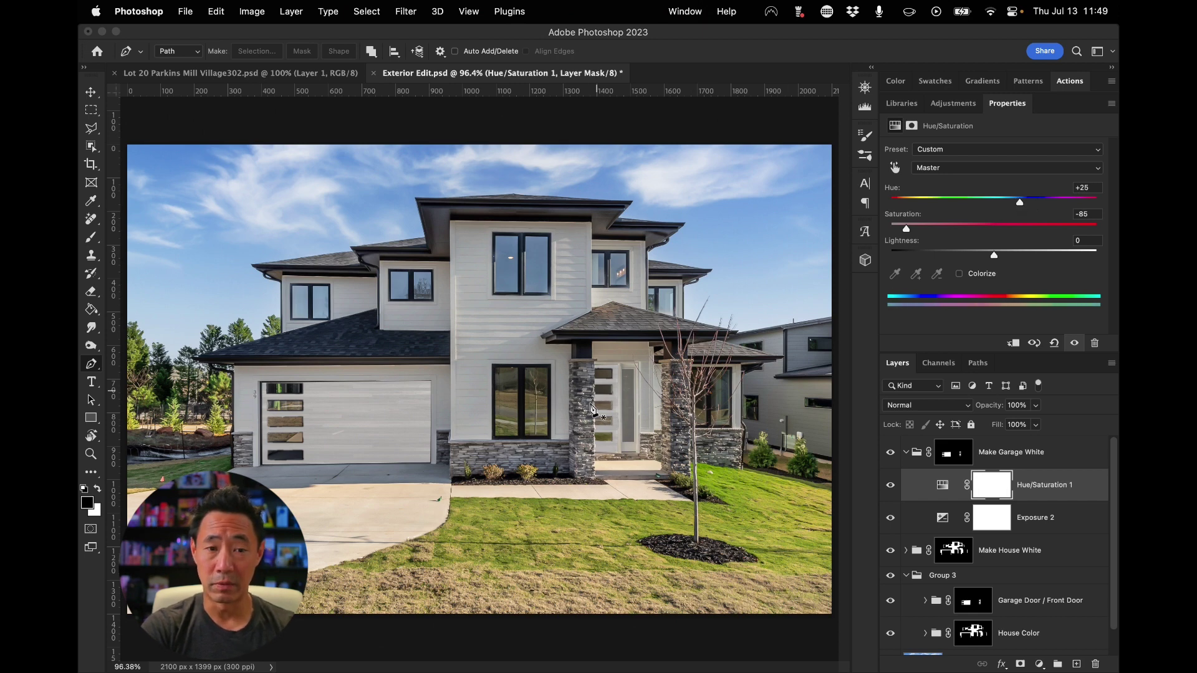
# Lower the exposure in the garage group's Exposure 2 adjustment, and set Hue to +17 in its Hue/Saturation 1 adjustment.
pyautogui.click(1054, 522)
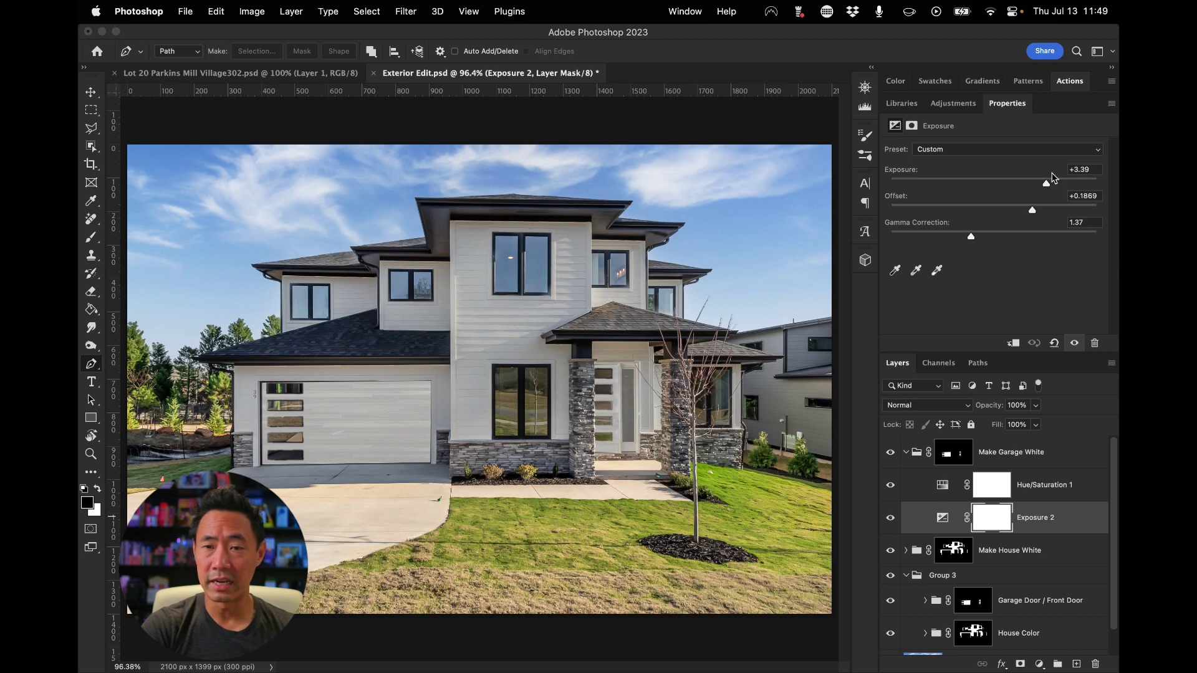
pyautogui.moveTo(1047, 180); pyautogui.dragTo(984, 184)
pyautogui.click(1030, 488)
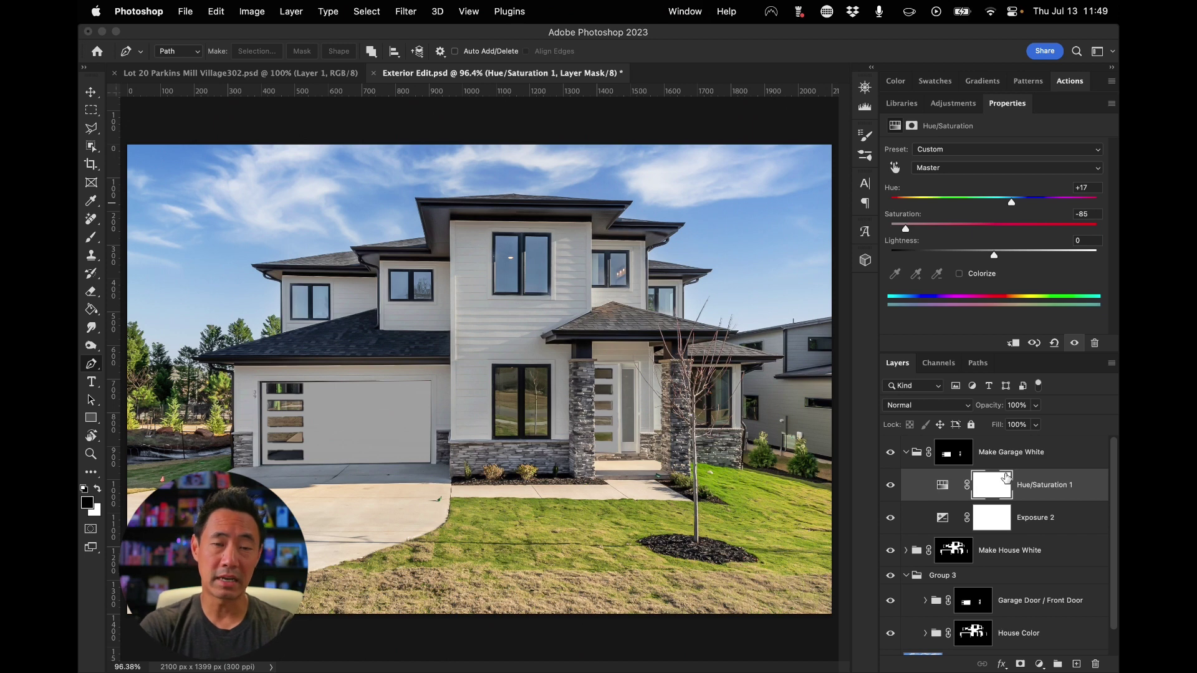
# Collapse the Make Garage White group and create a new top-level group above it named Make House Red.
pyautogui.click(1033, 464)
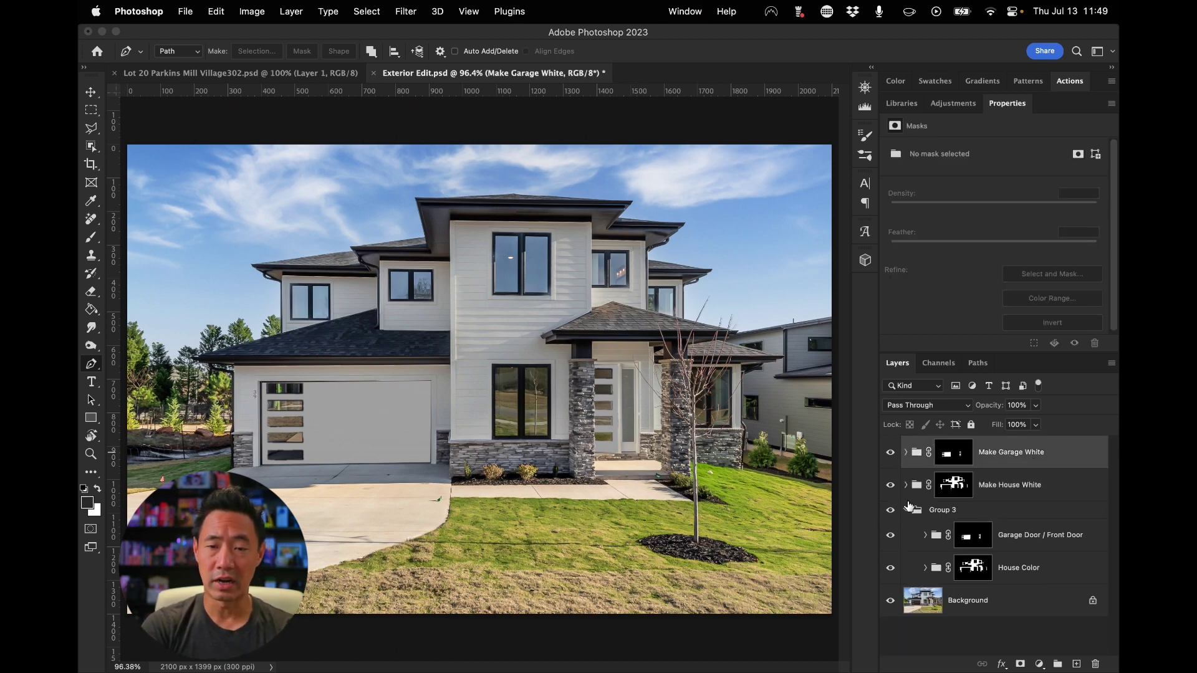
pyautogui.click(906, 453)
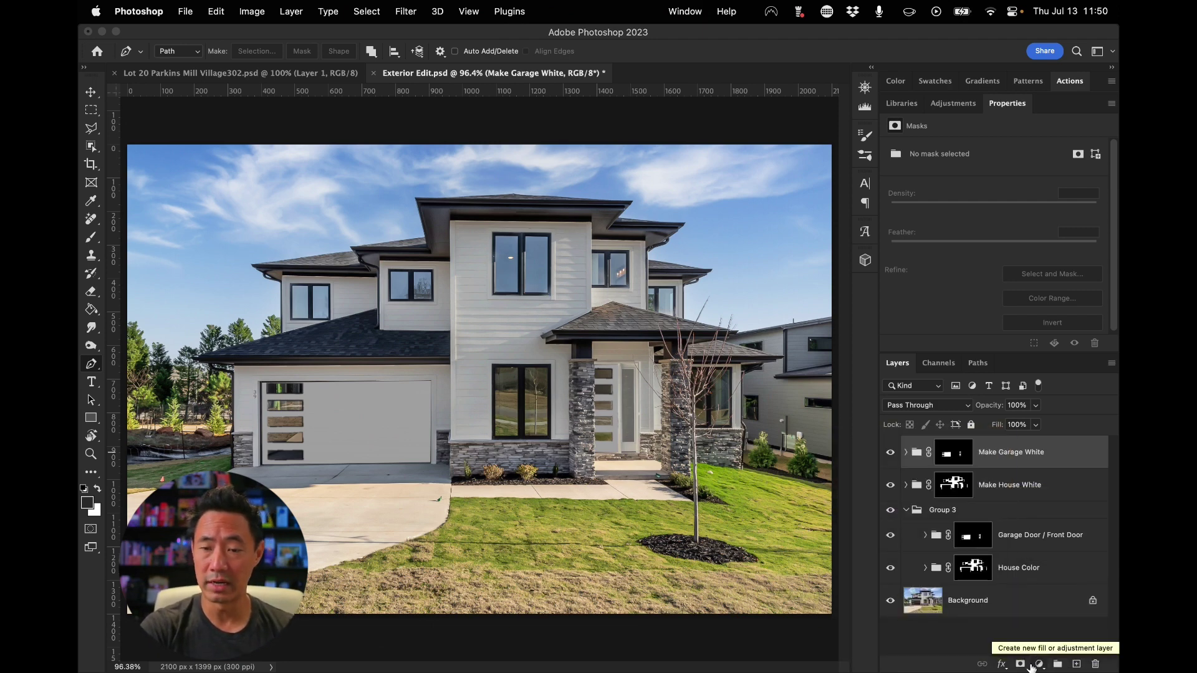
pyautogui.click(954, 485)
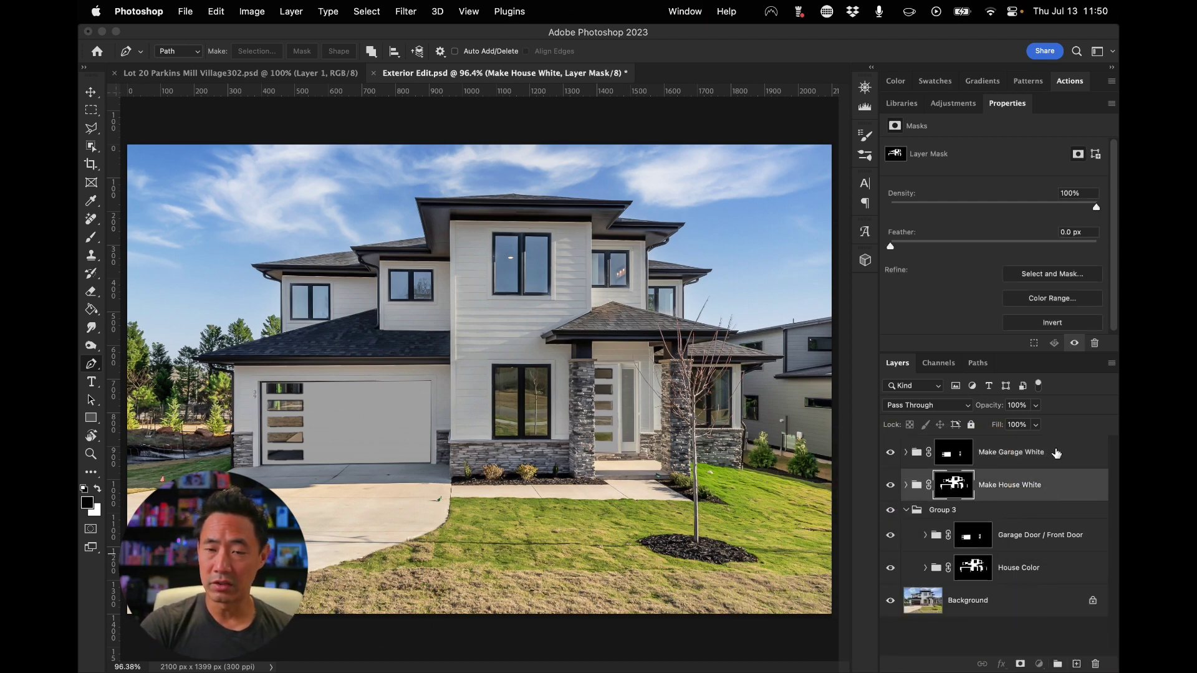
pyautogui.click(1055, 453)
pyautogui.click(1058, 665)
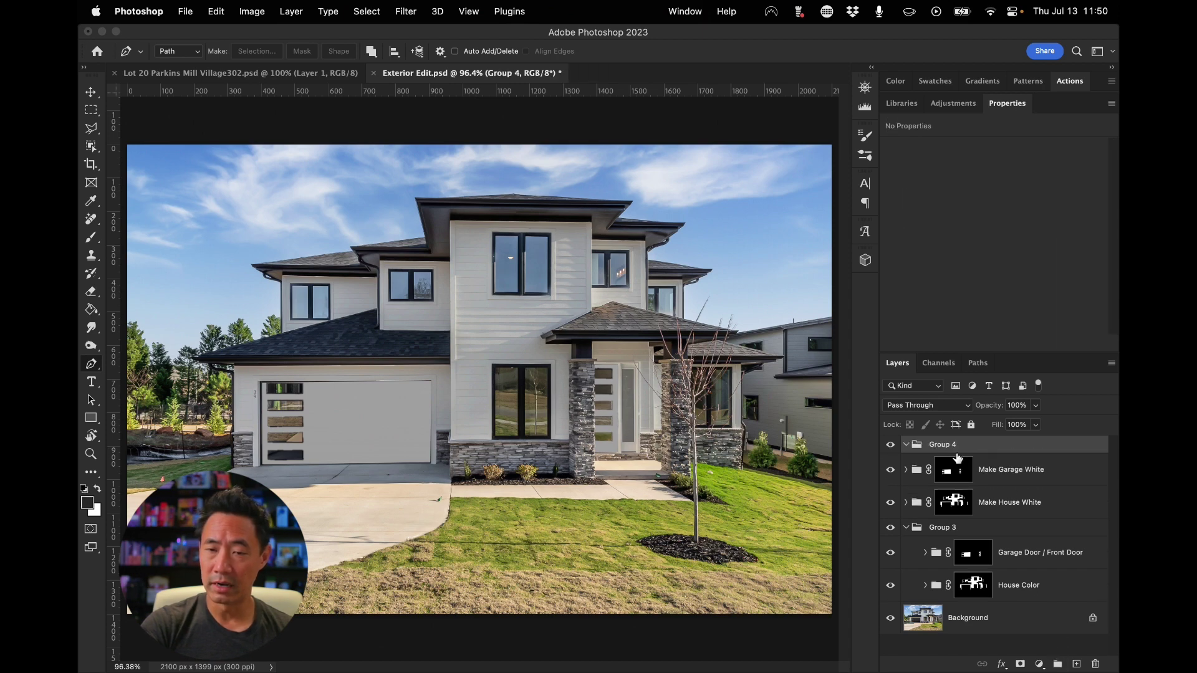
pyautogui.doubleClick(941, 444)
pyautogui.write('Make House Red')
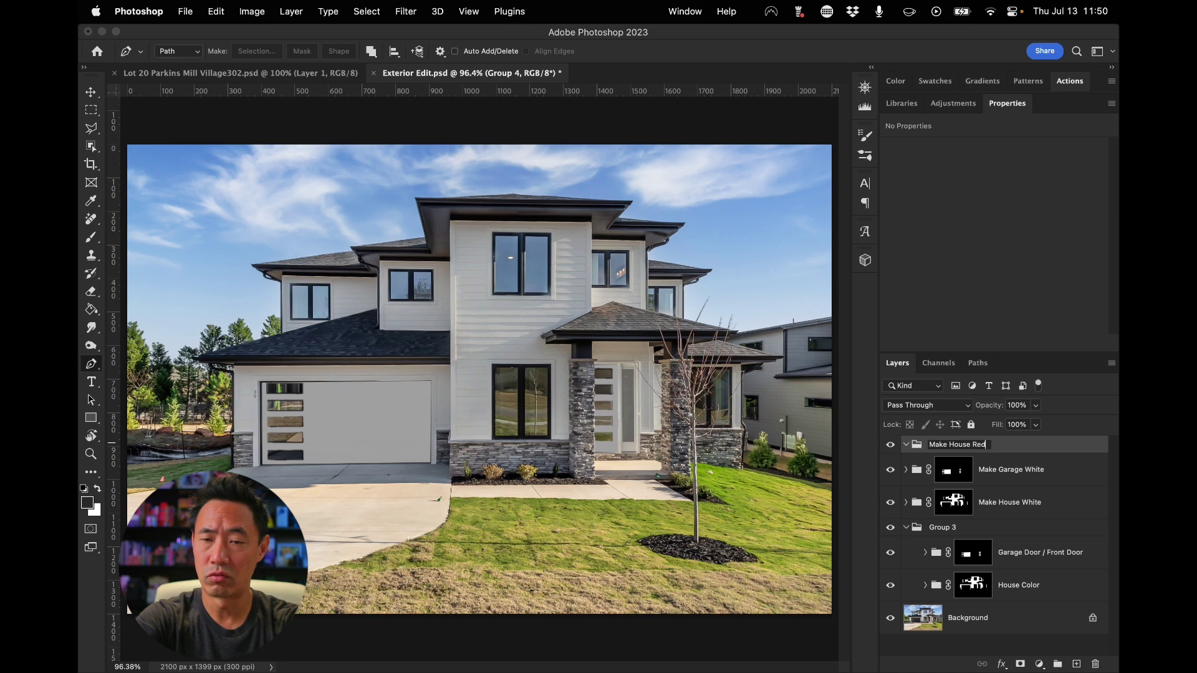
pyautogui.press('Return')
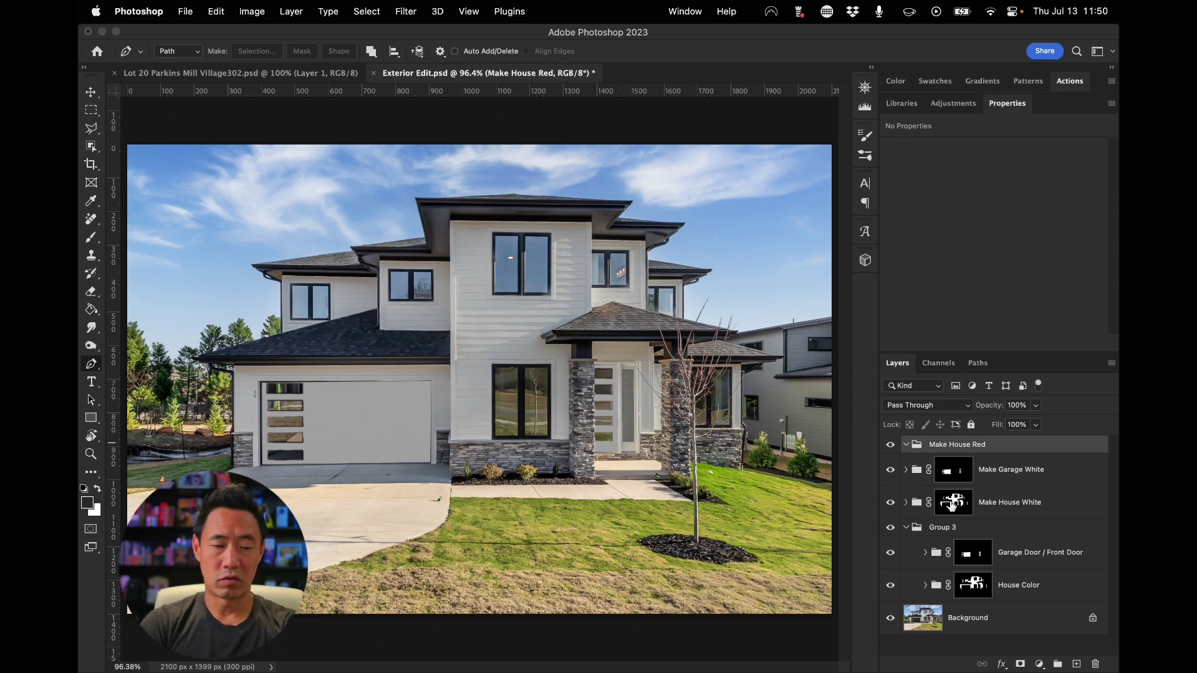
# Mask the Make House Red group with the selection from the Make House White group's mask, and hide the Make House White group.
pyautogui.keyDown('super'); pyautogui.click(953, 504); pyautogui.keyUp('super')
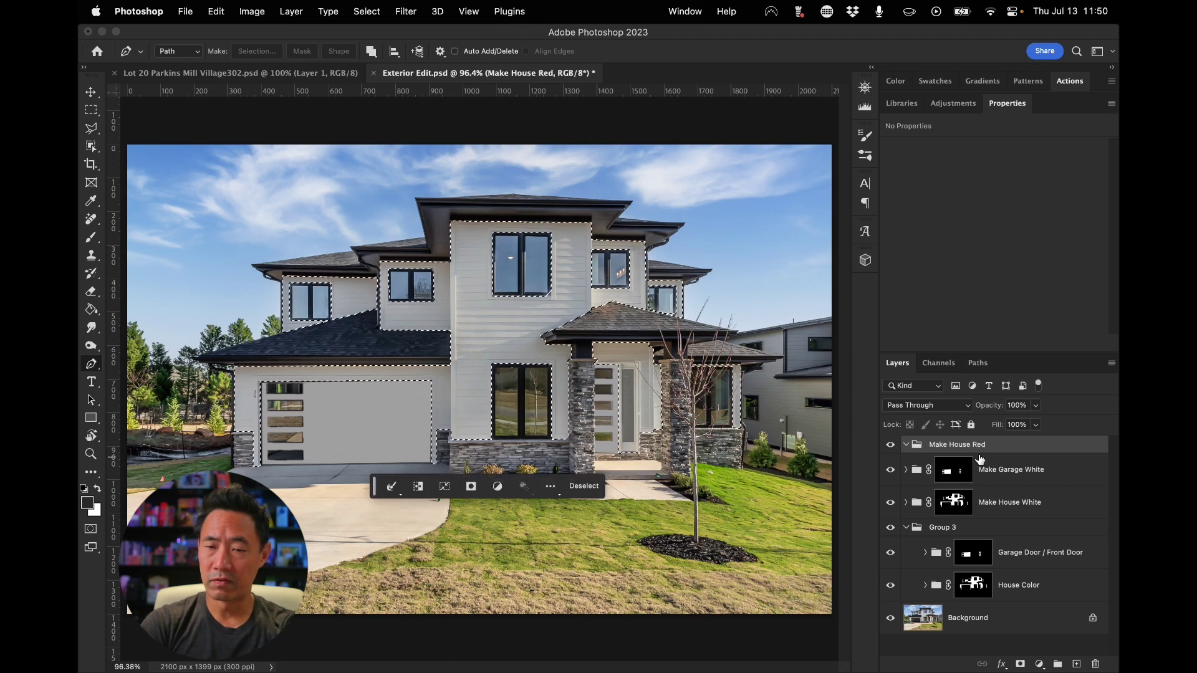
pyautogui.click(1021, 664)
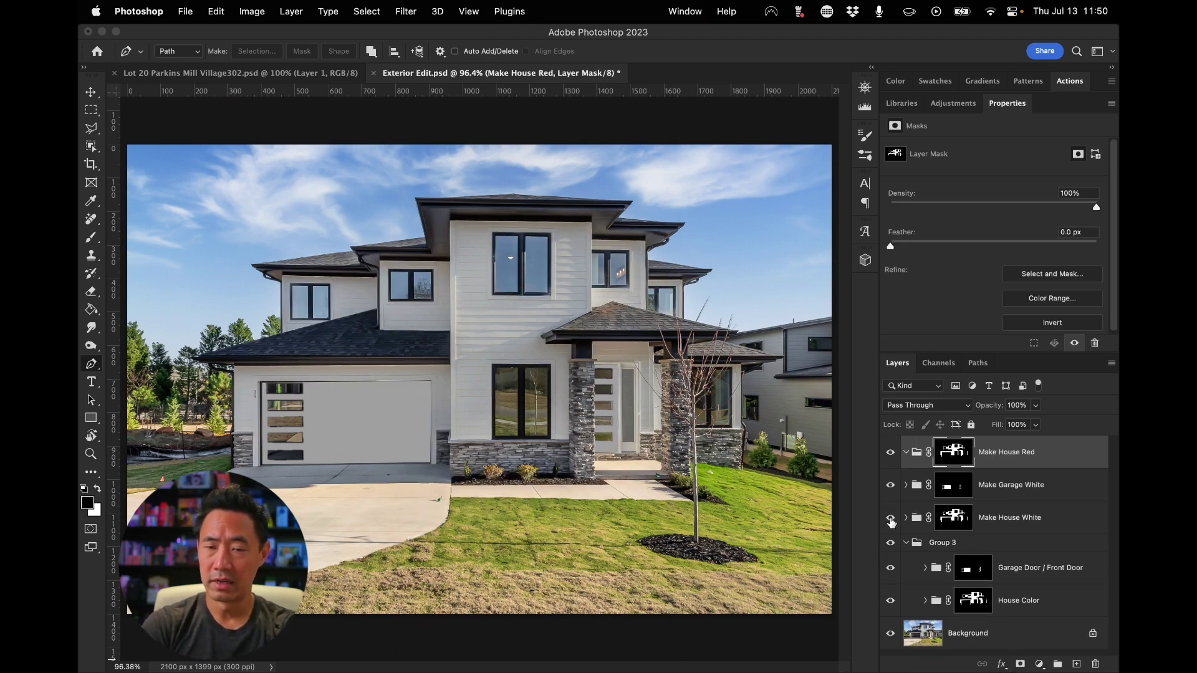
pyautogui.click(890, 519)
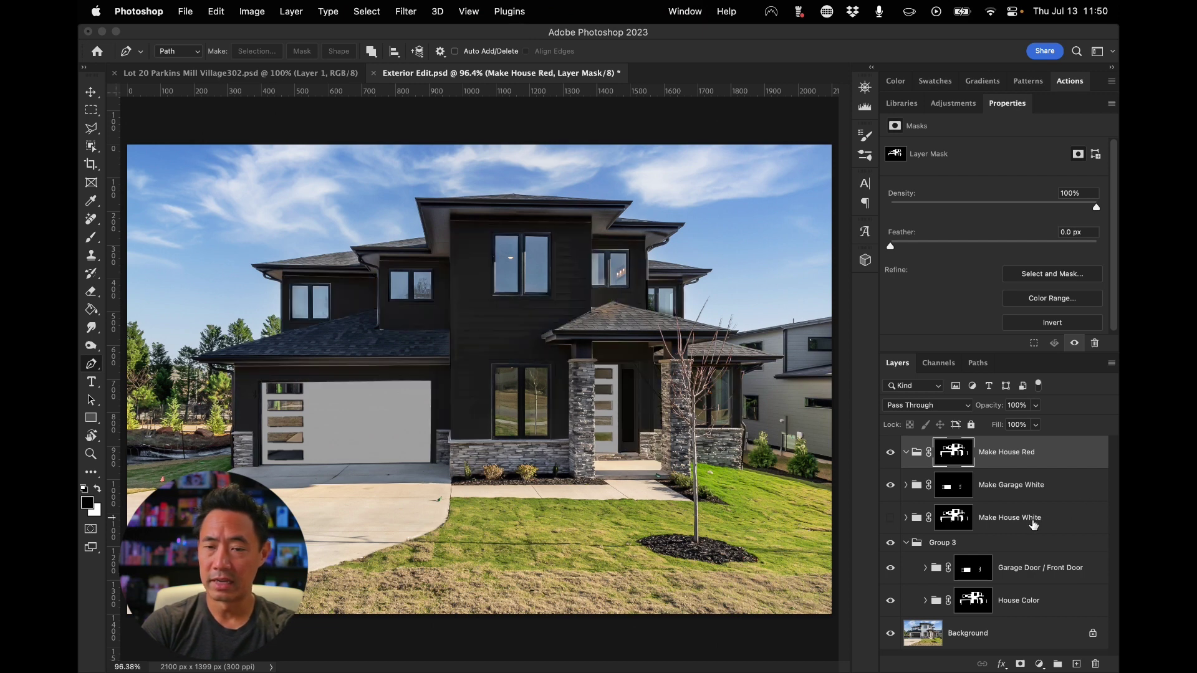
# Add an Exposure adjustment inside the Make House Red group with Exposure +4.02, Offset -0.0118 and Gamma Correction 0.79.
pyautogui.click(1011, 462)
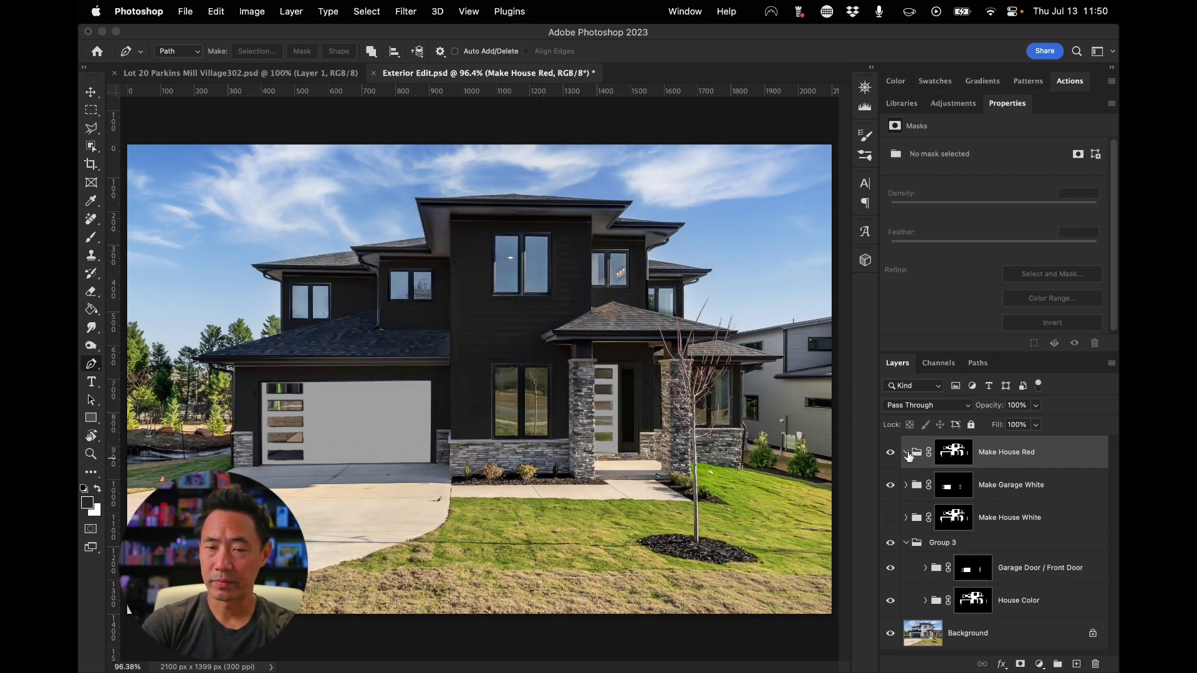
pyautogui.click(906, 453)
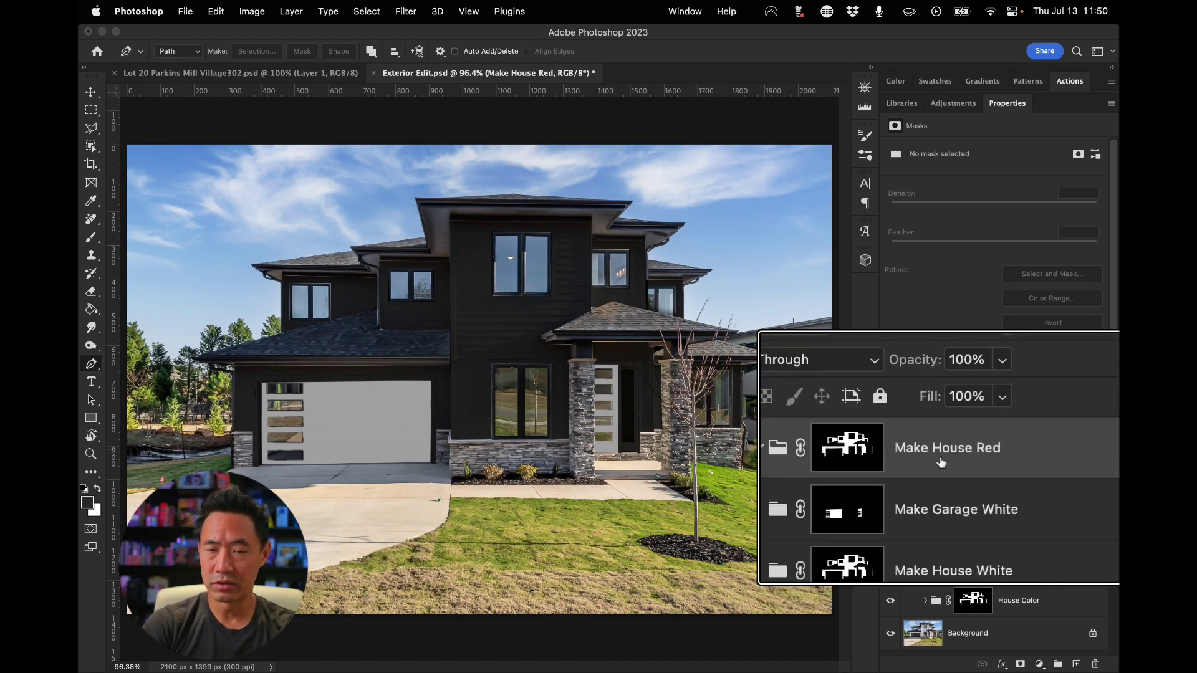
pyautogui.click(1039, 663)
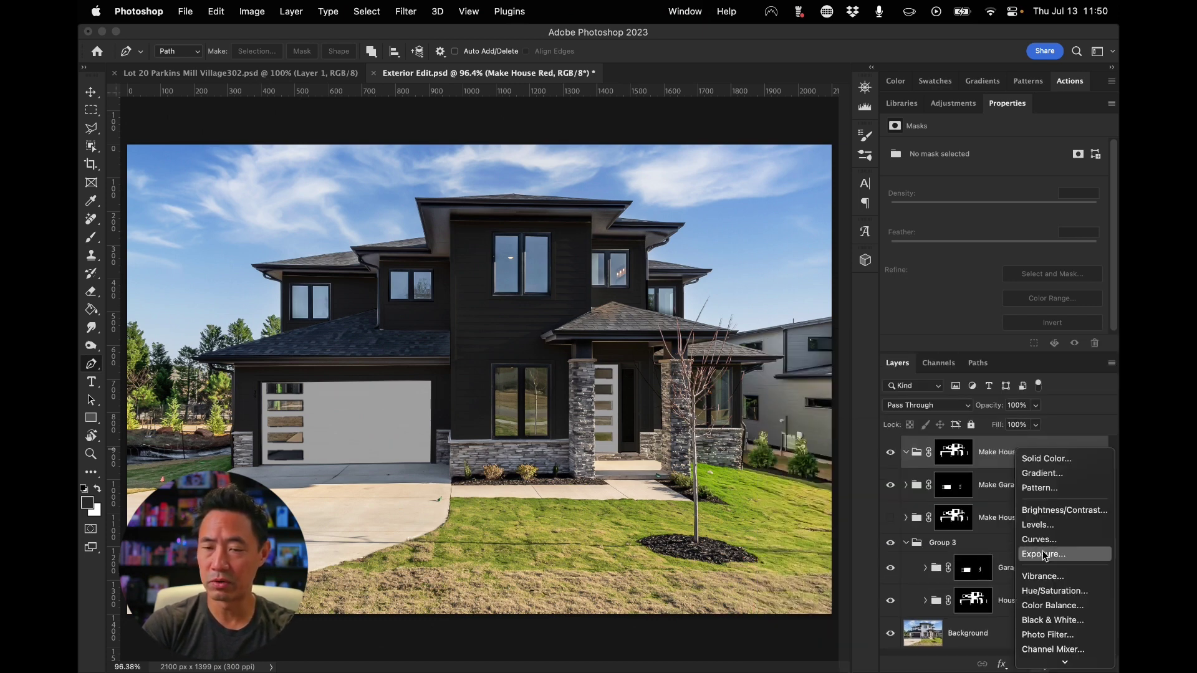
pyautogui.click(1054, 554)
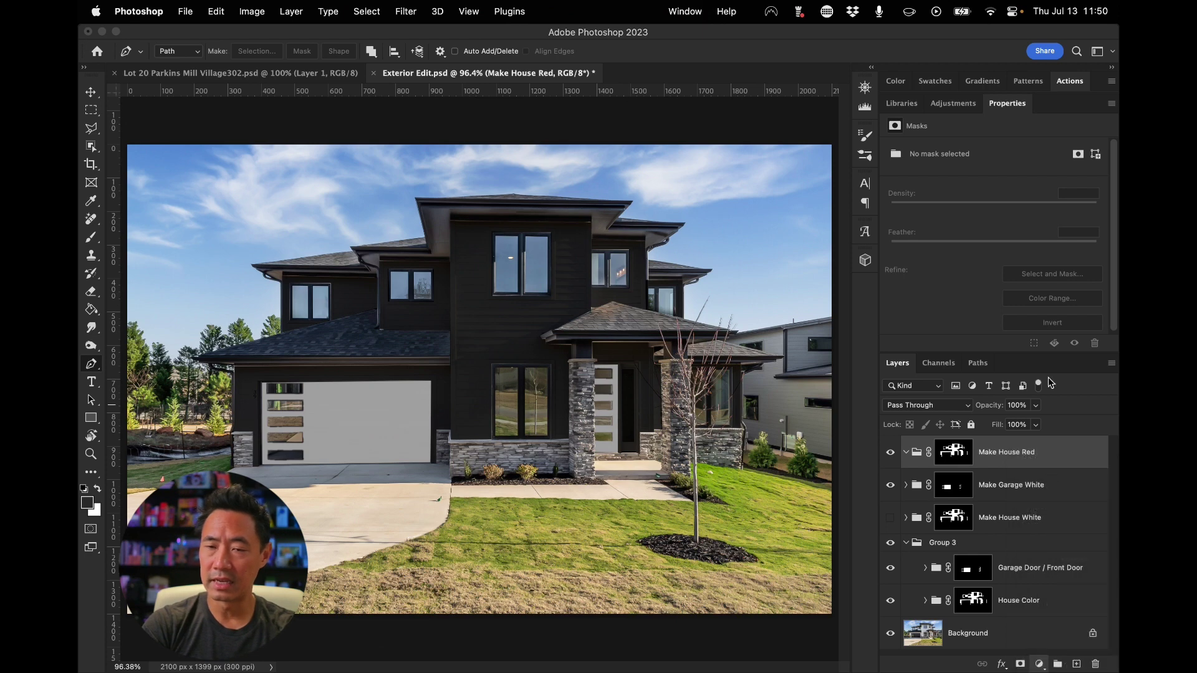
pyautogui.moveTo(1016, 182); pyautogui.dragTo(992, 213)
pyautogui.click(1012, 238)
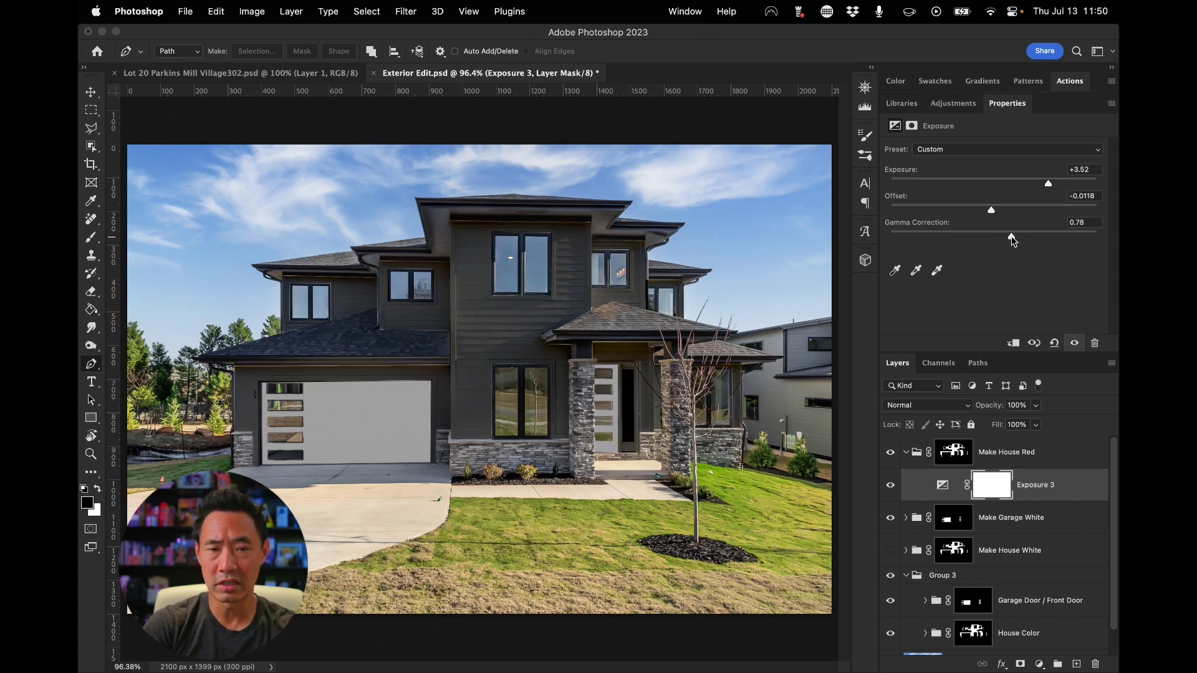
pyautogui.moveTo(1051, 184)
pyautogui.mouseDown()
pyautogui.moveTo(1068, 185)
pyautogui.moveTo(1057, 184)
pyautogui.mouseUp()
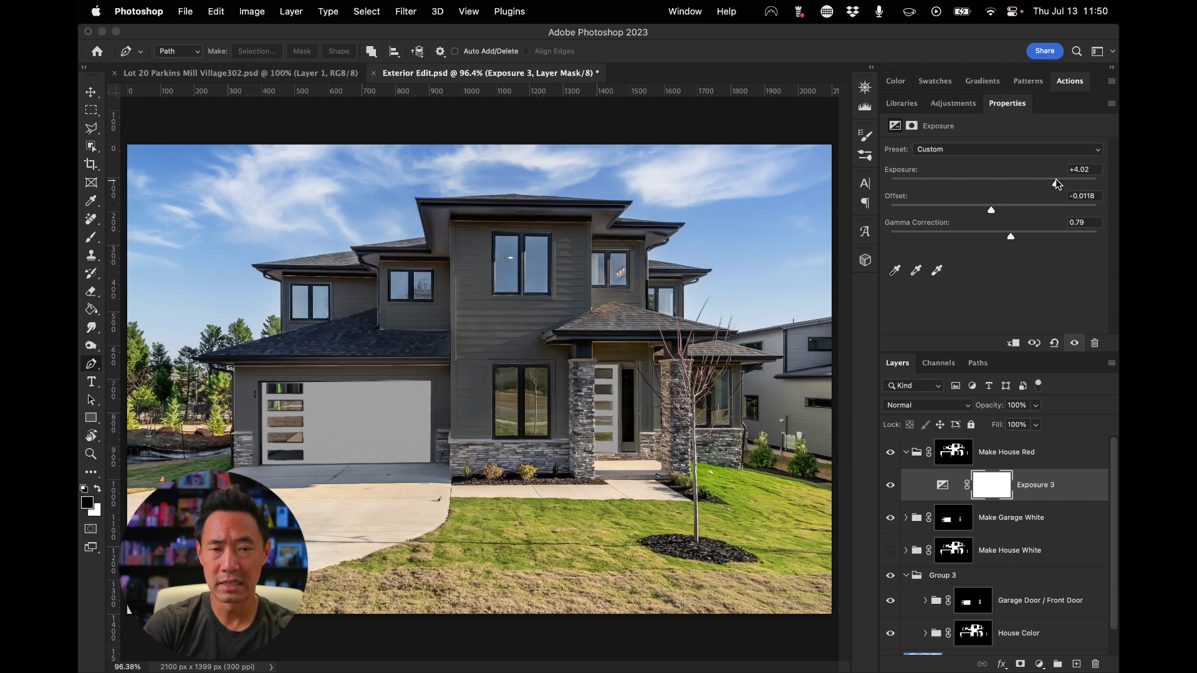
# Add a new layer above Exposure 3 in the Make House Red group and fill it with a dark red foreground color.
pyautogui.click(1078, 665)
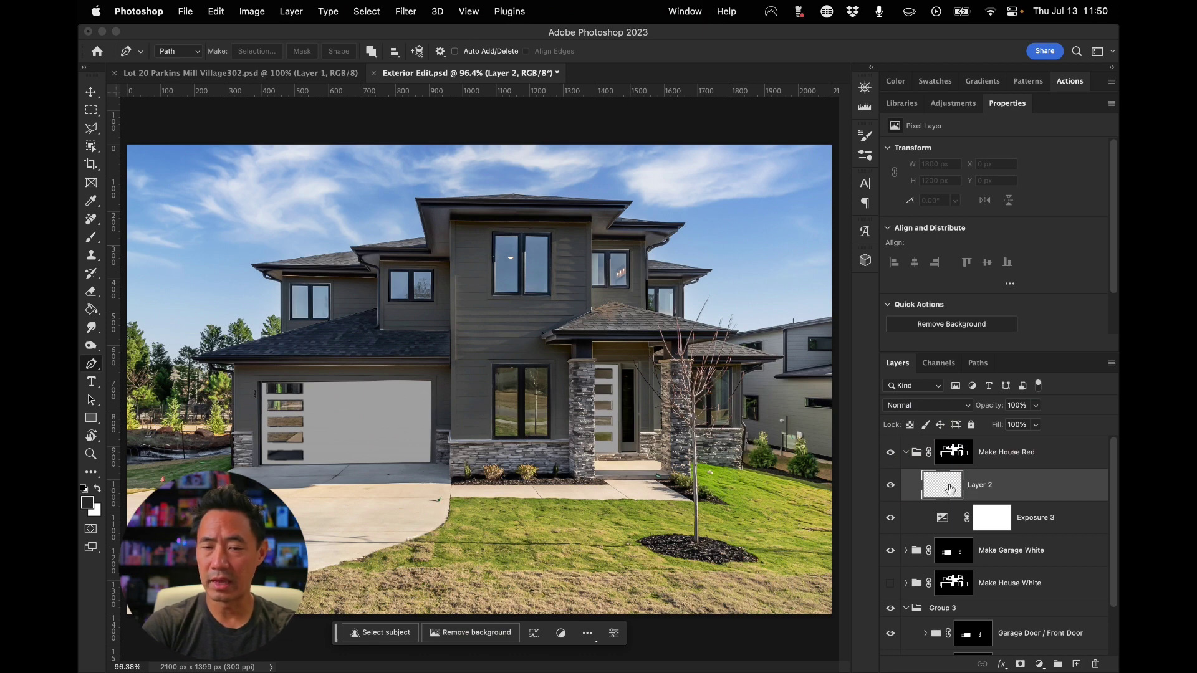
pyautogui.click(88, 507)
pyautogui.moveTo(840, 312); pyautogui.dragTo(838, 245)
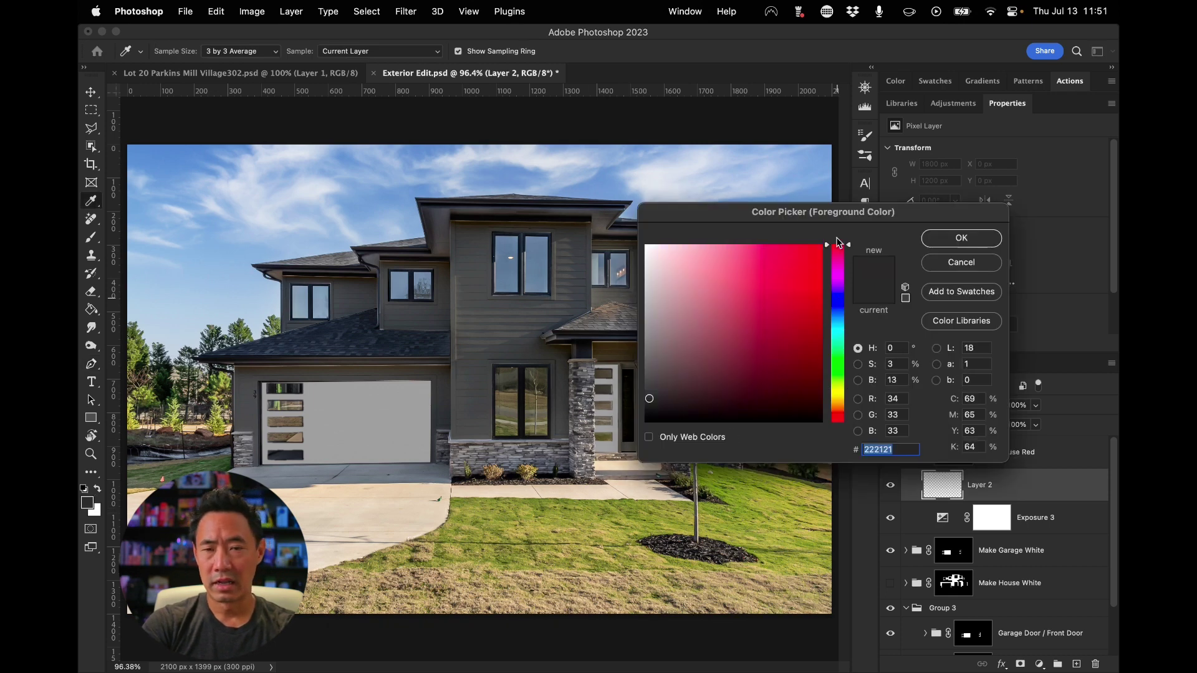
pyautogui.click(811, 376)
pyautogui.moveTo(812, 376); pyautogui.dragTo(797, 367)
pyautogui.click(961, 240)
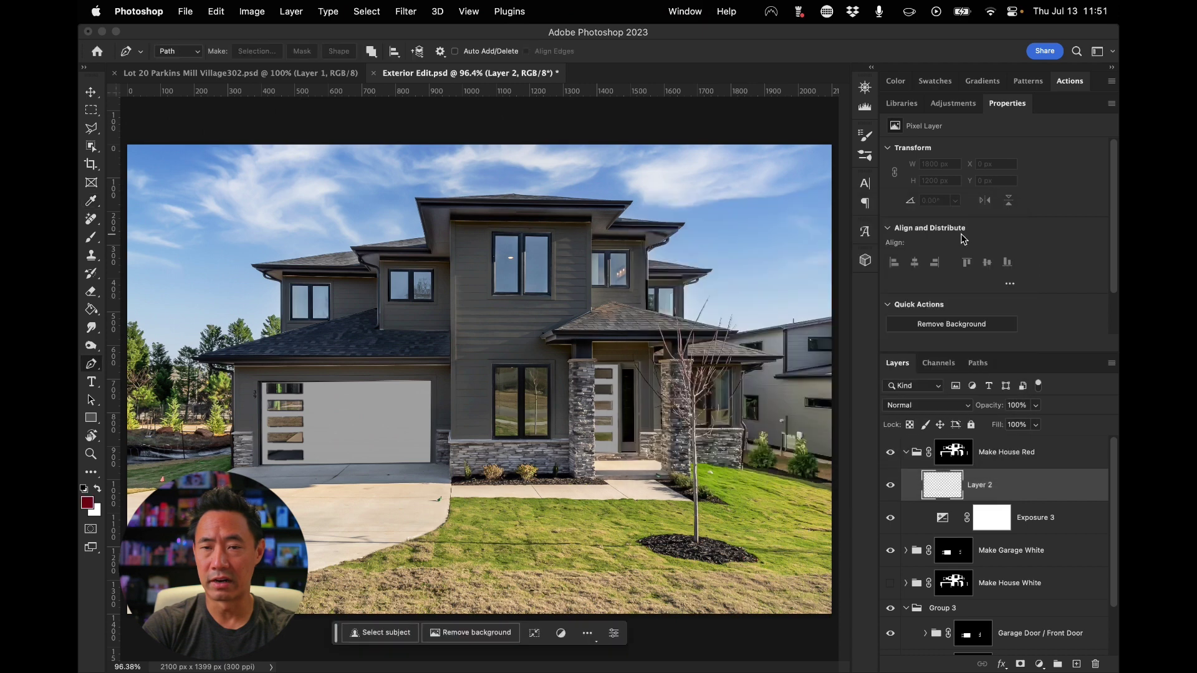
pyautogui.press('g')
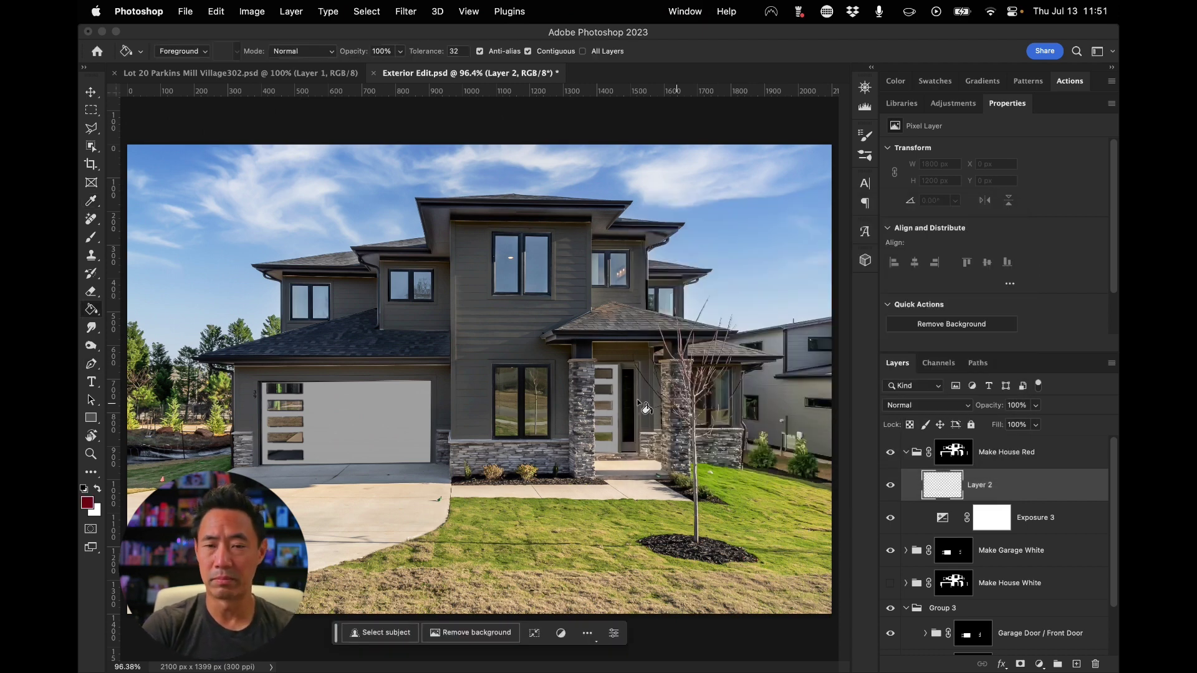
pyautogui.click(473, 310)
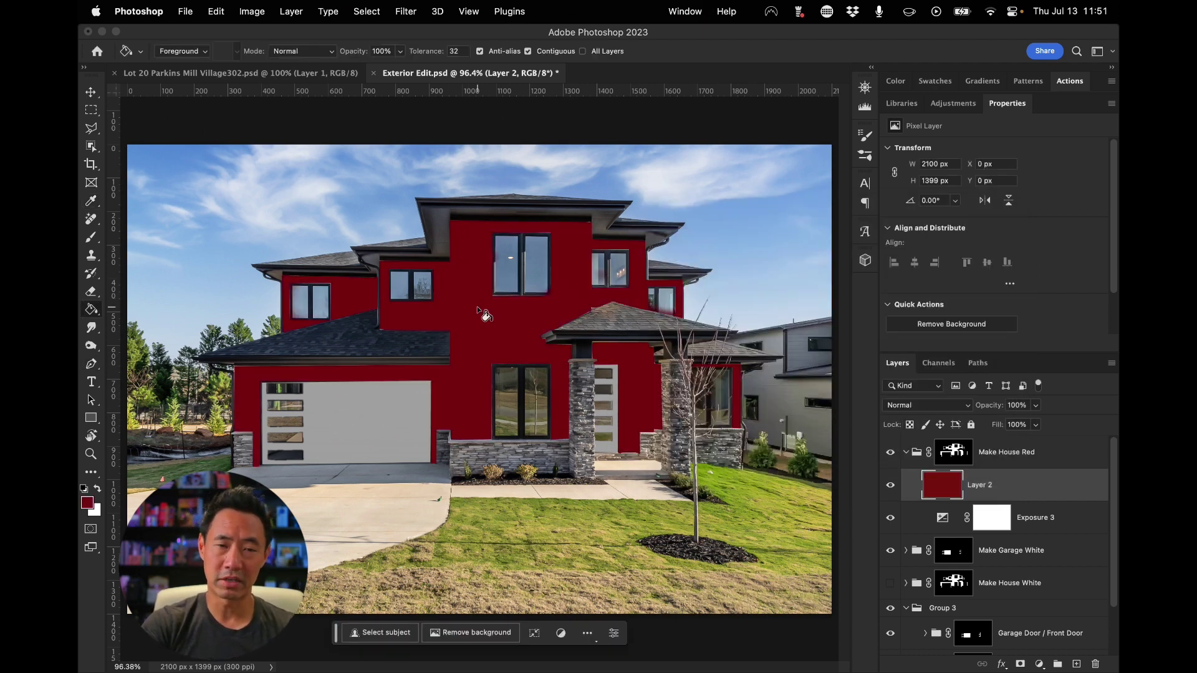
# Set the blend mode of the red-filled layer to Color.
pyautogui.click(937, 406)
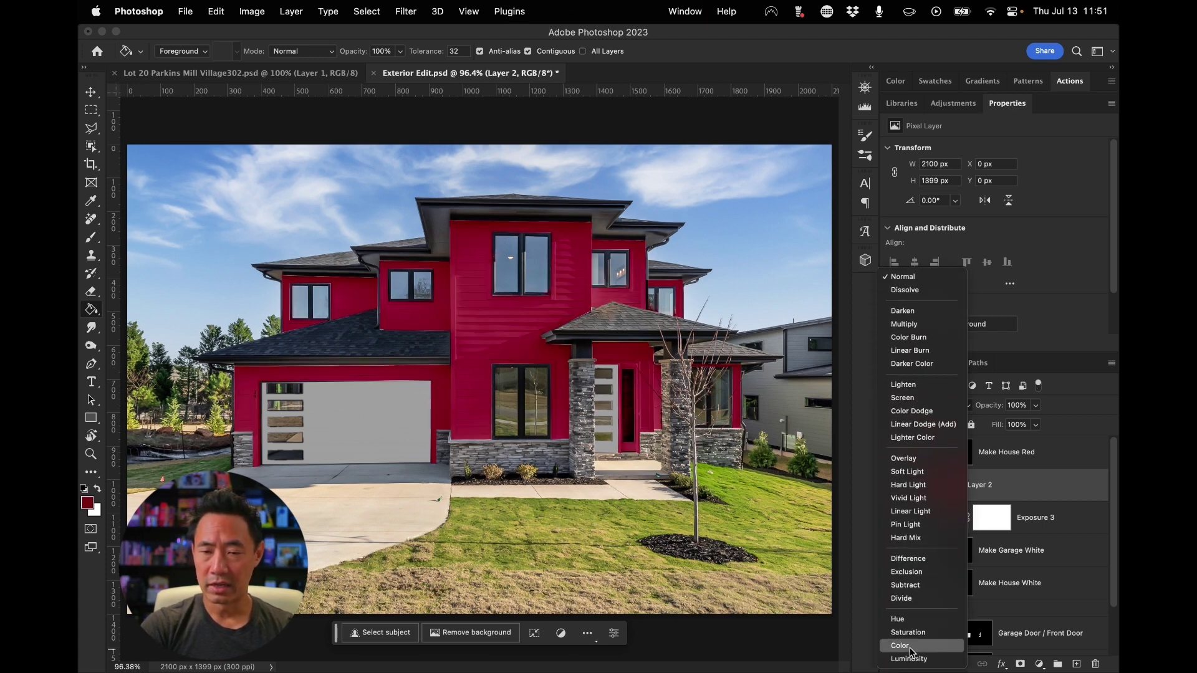
pyautogui.click(912, 648)
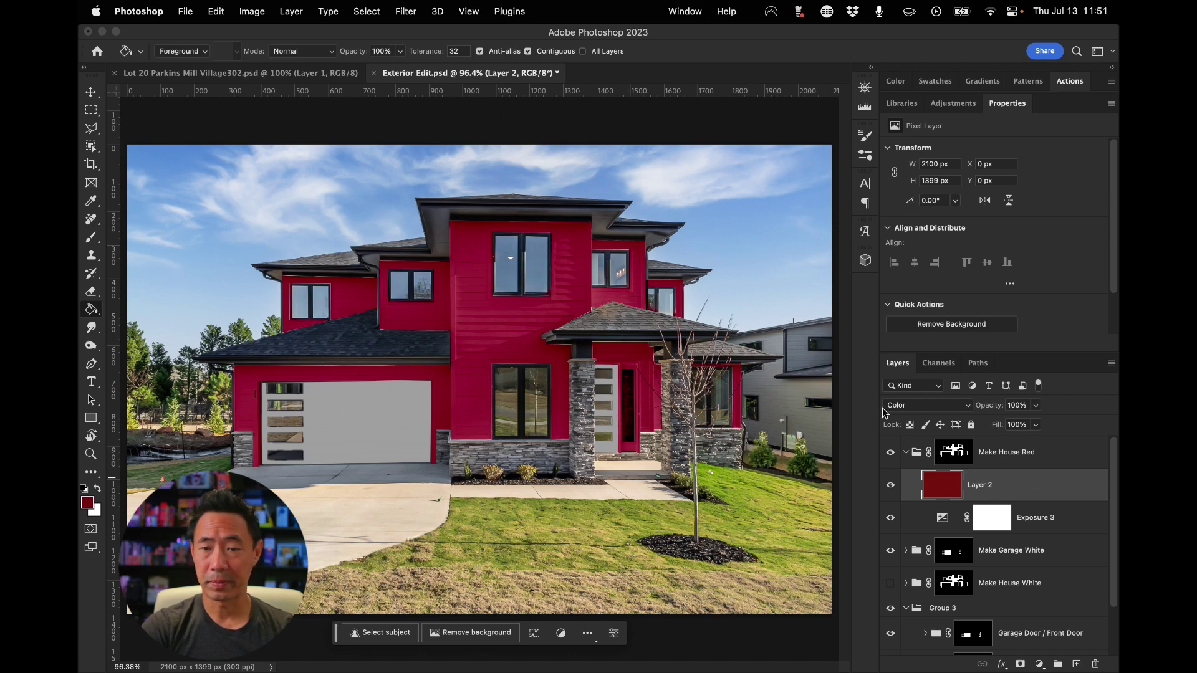
pyautogui.click(919, 413)
pyautogui.click(918, 409)
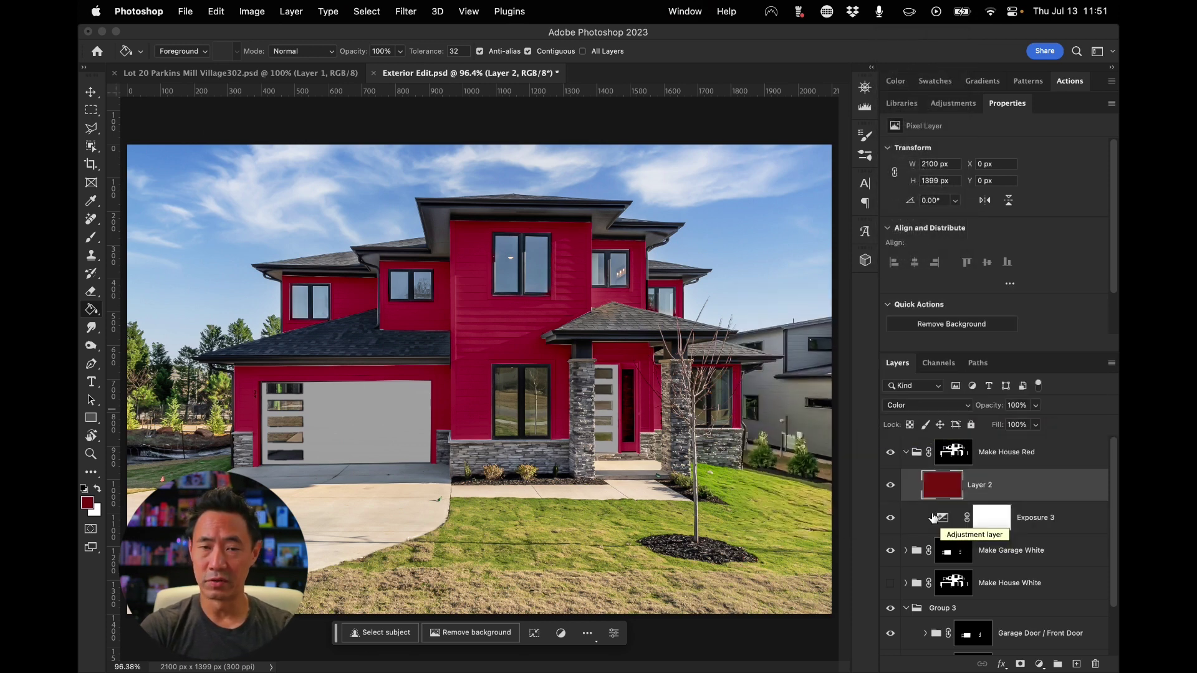
# Darken the red siding by setting Exposure 3 to Exposure +1.91, Offset -0.0017 and Gamma Correction 0.64.
pyautogui.click(934, 517)
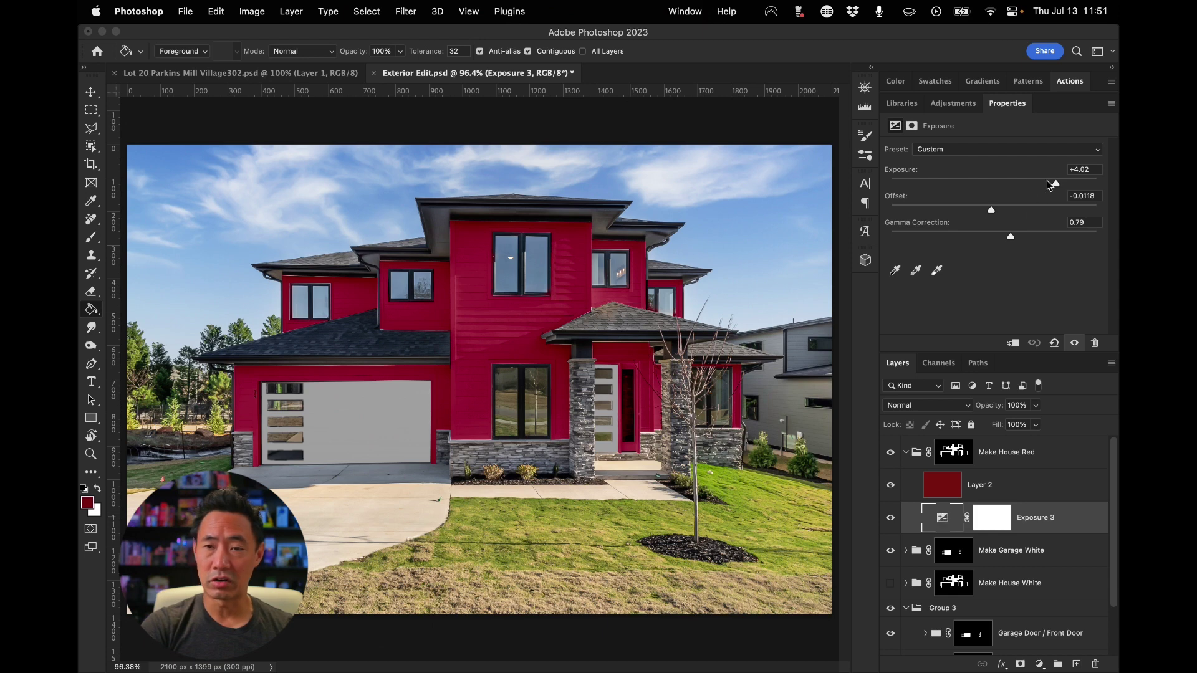
pyautogui.moveTo(1049, 182)
pyautogui.mouseDown()
pyautogui.moveTo(1031, 187)
pyautogui.moveTo(1049, 193)
pyautogui.mouseUp()
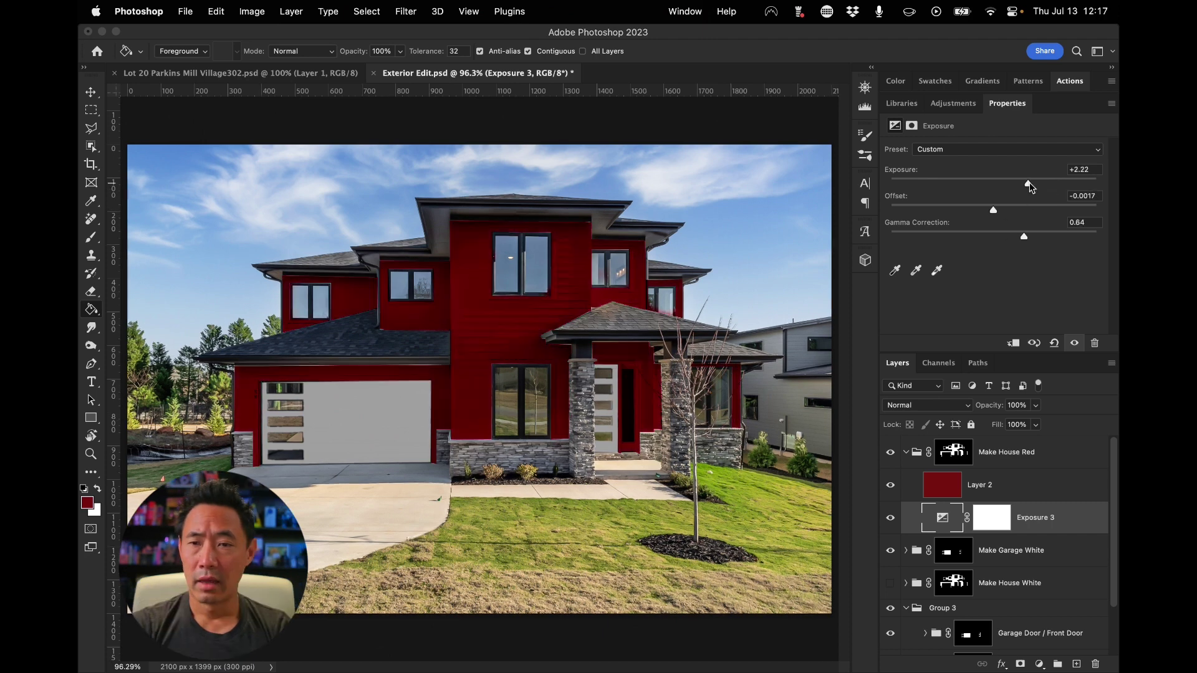
pyautogui.moveTo(1030, 185); pyautogui.dragTo(1024, 181)
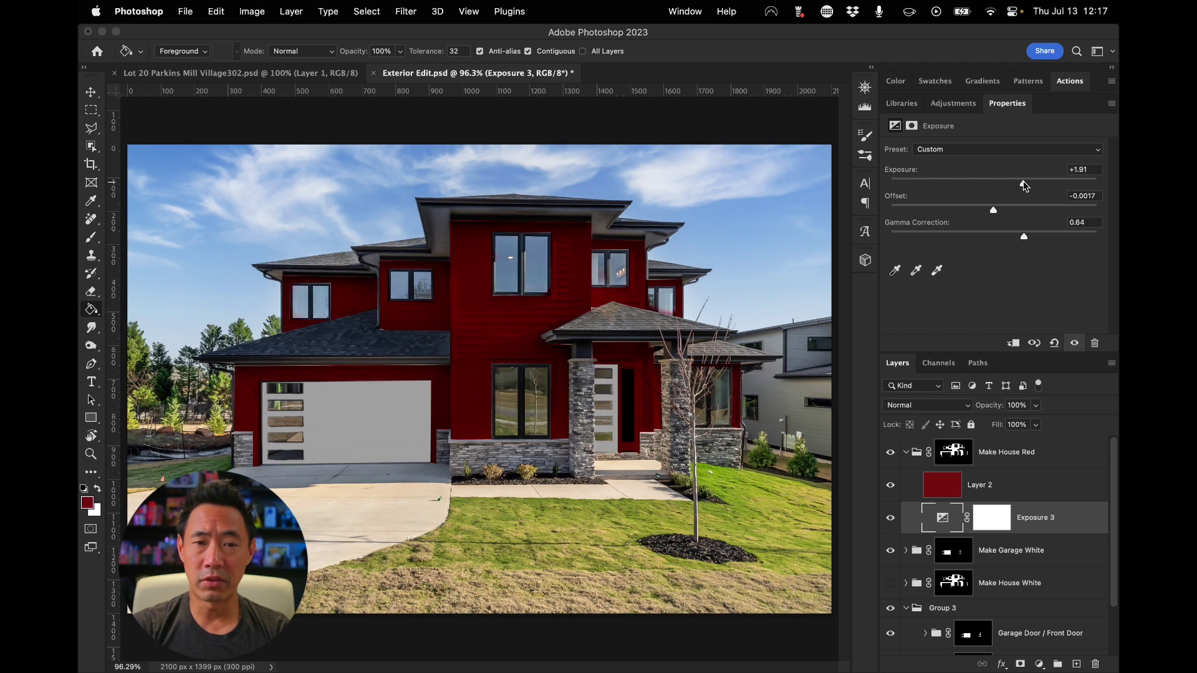